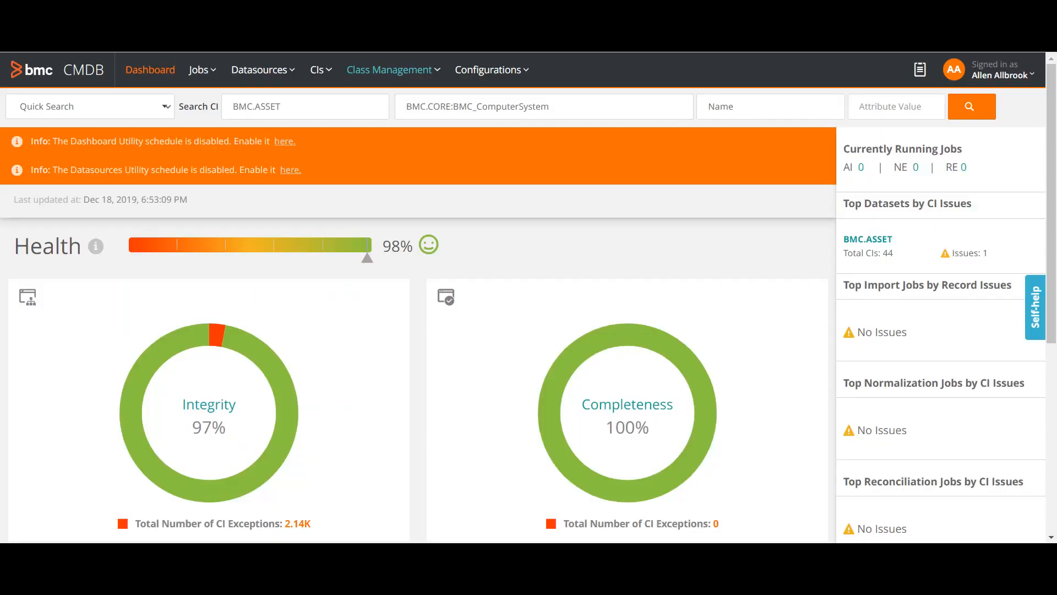
Step: Open the Class Manager and browse the subclasses of BMC.CORE:BMC_BaseElement, including those under BMC_System
{"action": "left_click", "coordinate": [393, 70]}
{"action": "left_click", "coordinate": [365, 101]}
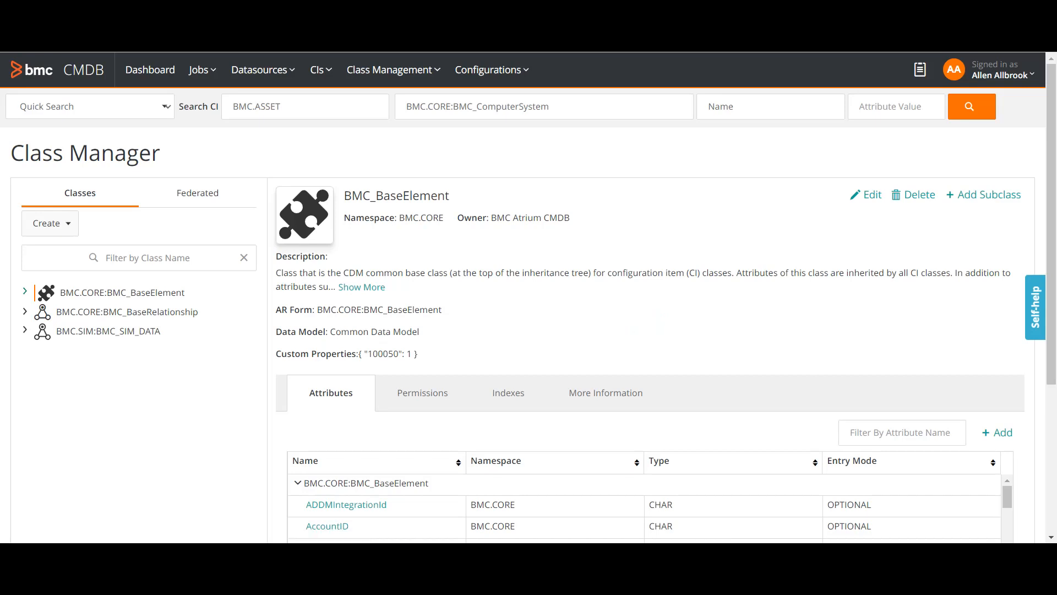
{"action": "left_click", "coordinate": [25, 292]}
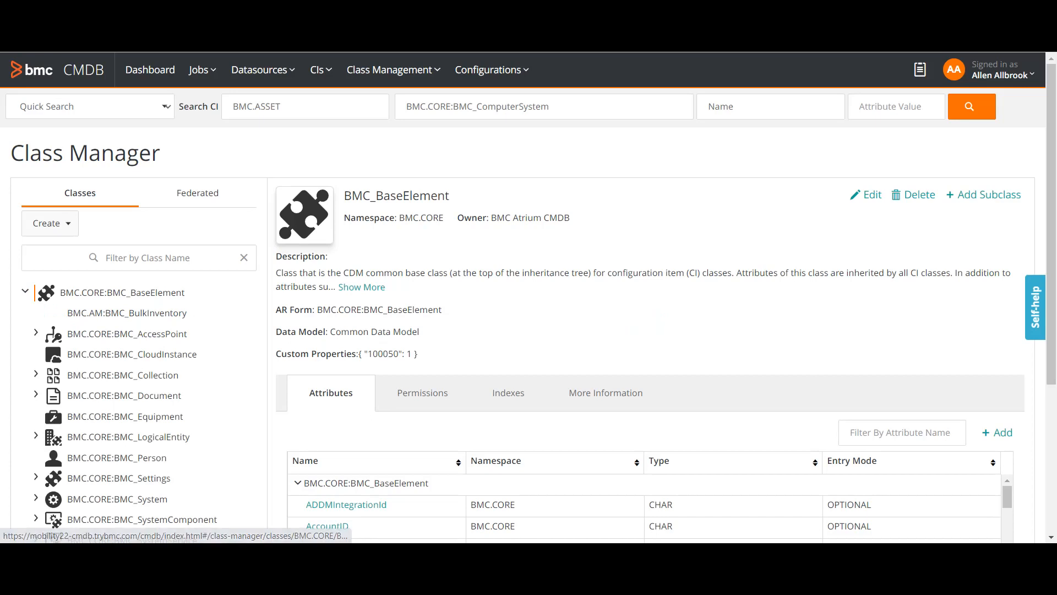
{"action": "scroll", "coordinate": [529, 297], "scroll_direction": "down", "scroll_amount": 1}
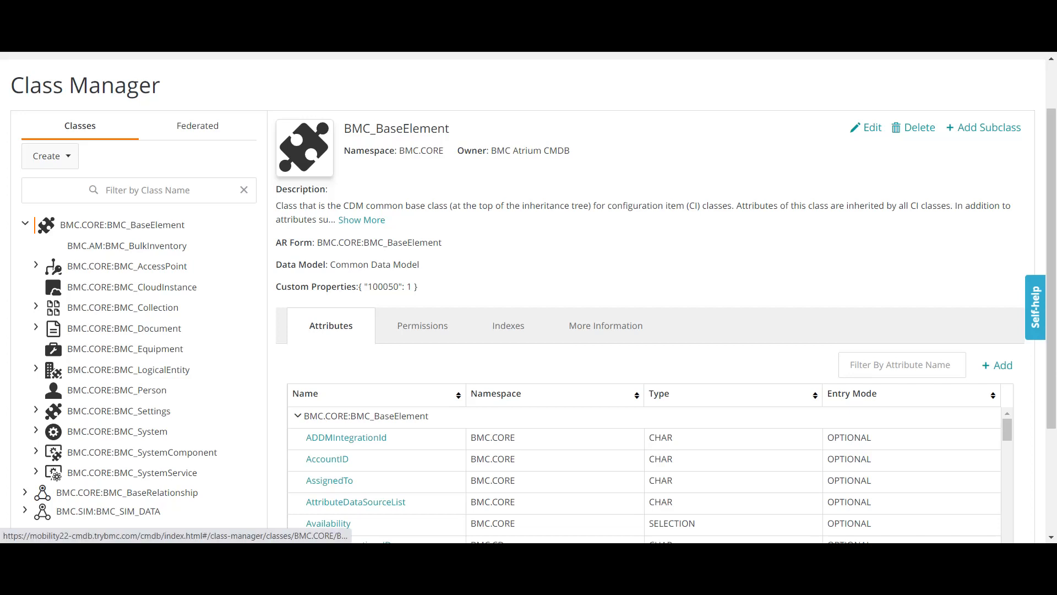
{"action": "scroll", "coordinate": [529, 297], "scroll_direction": "down", "scroll_amount": 3}
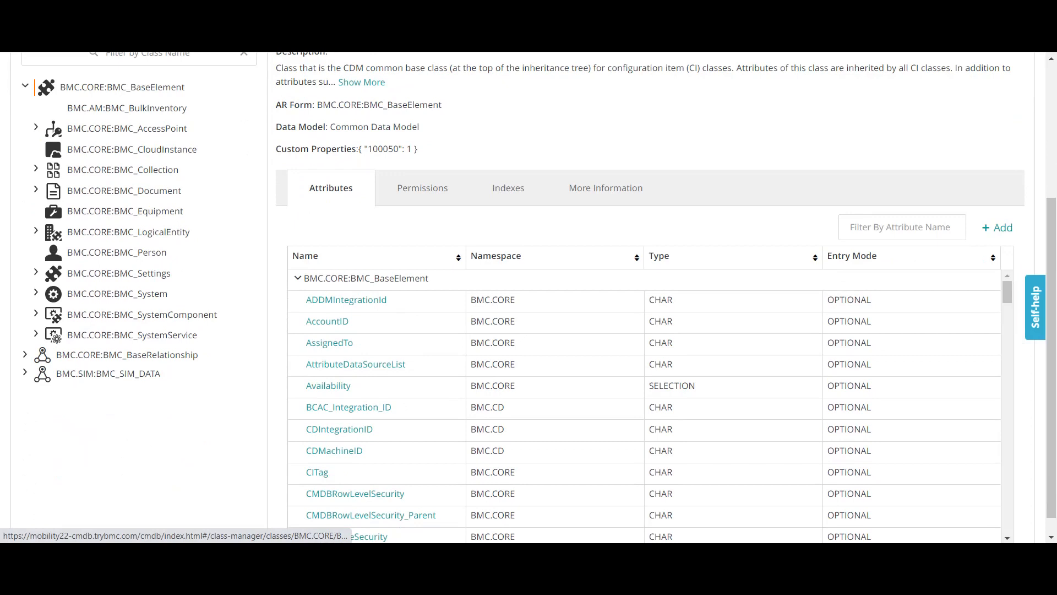
{"action": "left_click", "coordinate": [36, 293]}
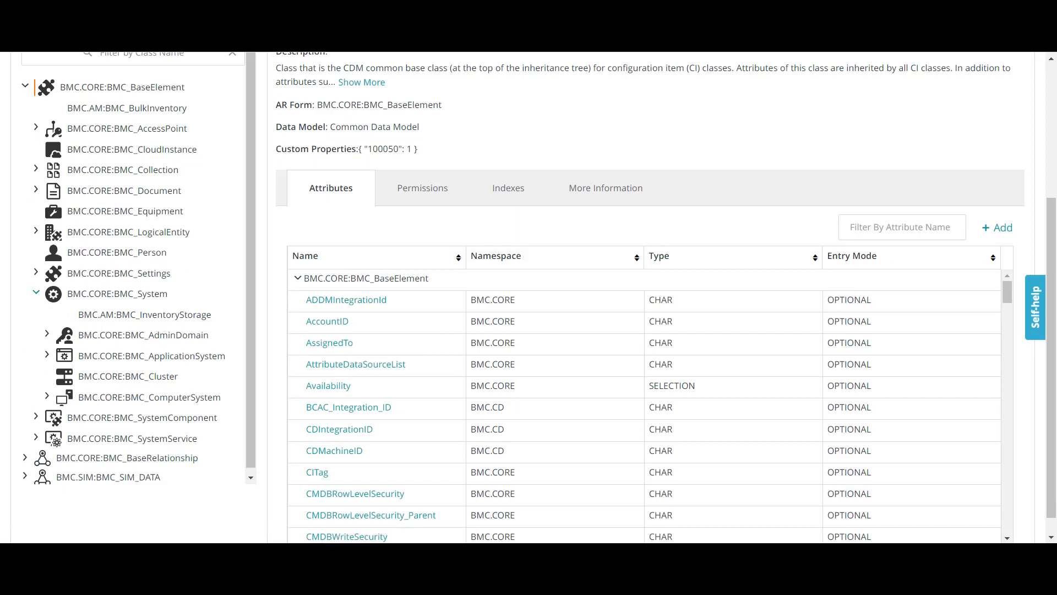
{"action": "left_click", "coordinate": [36, 292]}
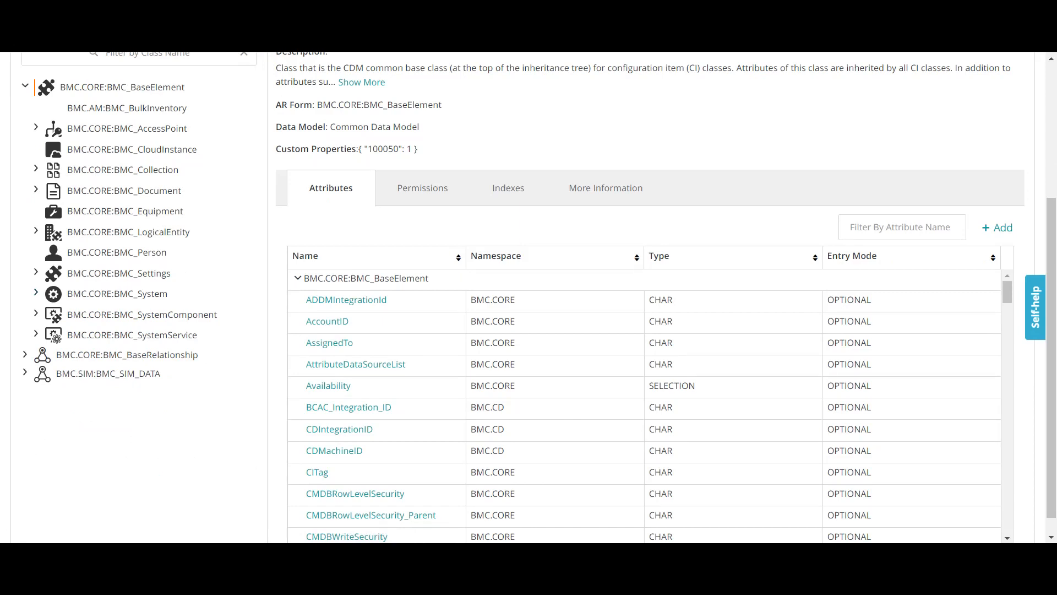
Step: Start creating a new regular class from the class list
{"action": "scroll", "coordinate": [529, 298], "scroll_direction": "up", "scroll_amount": 2}
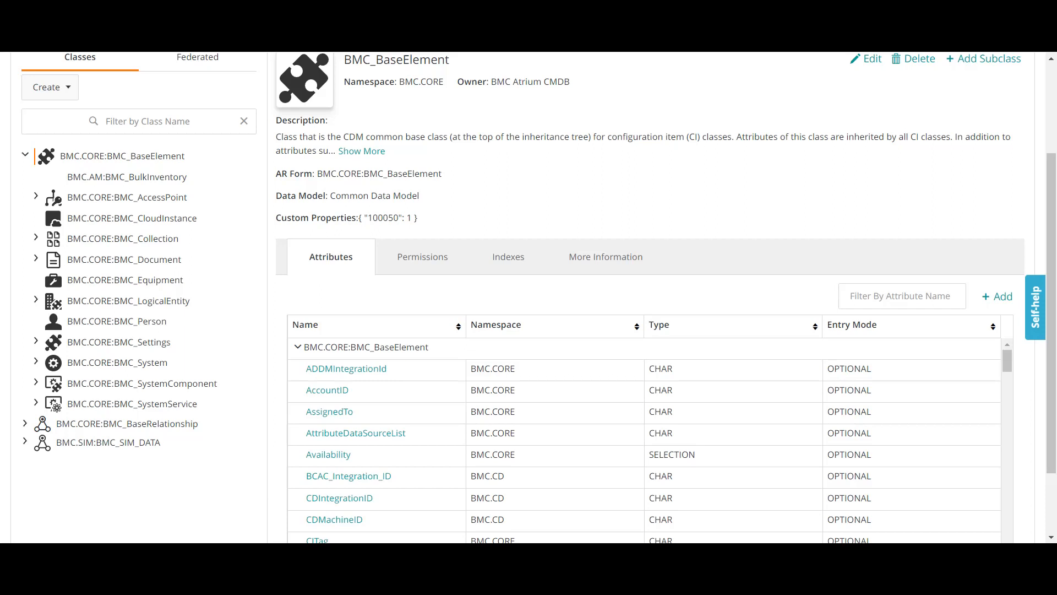
{"action": "scroll", "coordinate": [528, 298], "scroll_direction": "up", "scroll_amount": 1}
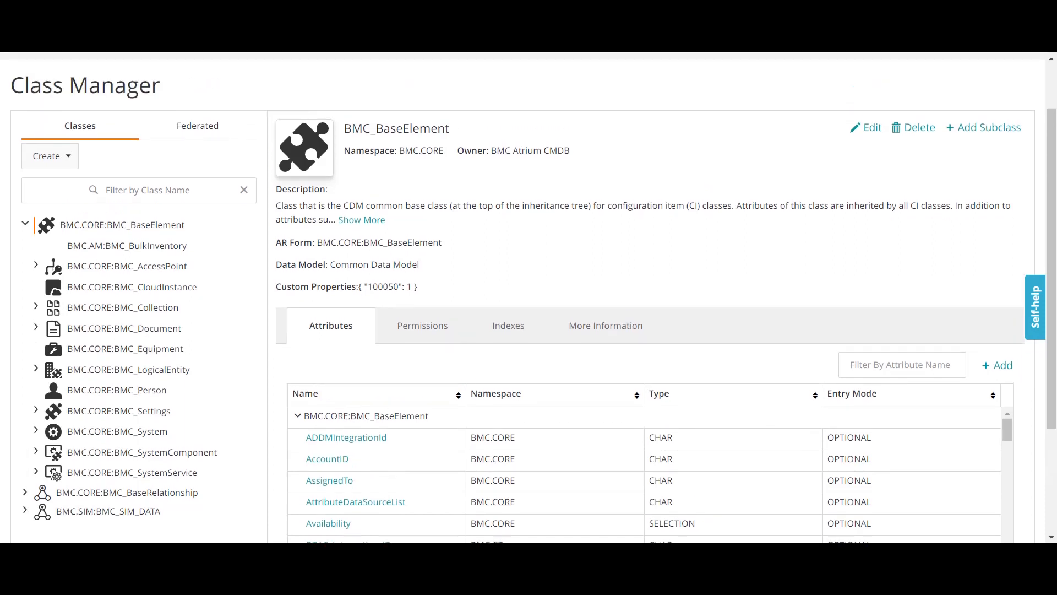
{"action": "left_click", "coordinate": [50, 156]}
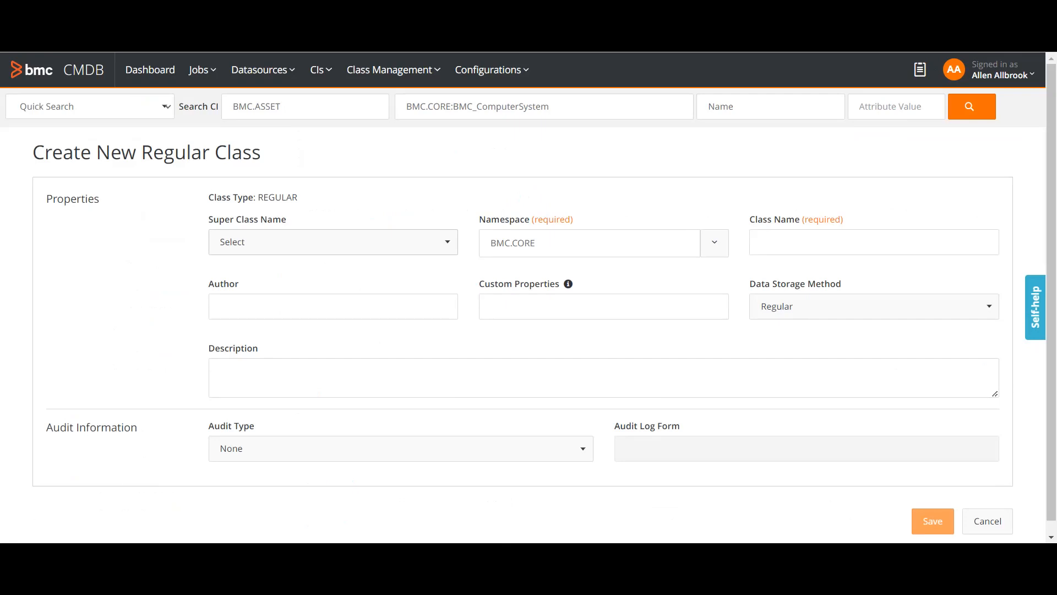
Step: Choose BMC.CORE:BMC_ComputerSystem as the super class of the new regular class
{"action": "left_click", "coordinate": [333, 242]}
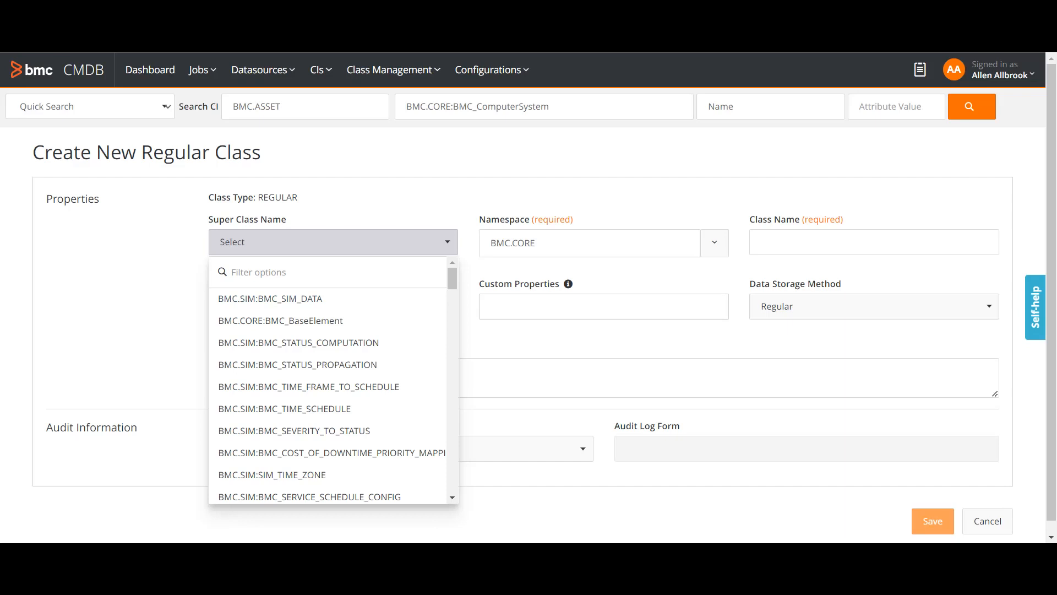
{"action": "key", "text": "Escape"}
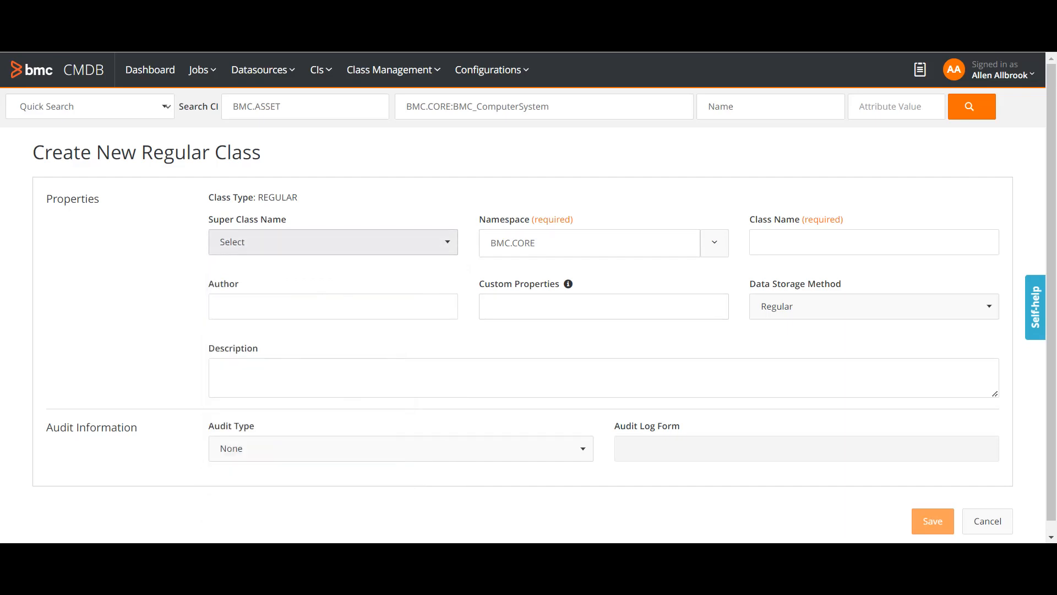
{"action": "left_click", "coordinate": [333, 243]}
{"action": "scroll", "coordinate": [330, 363], "scroll_direction": "down", "scroll_amount": 3}
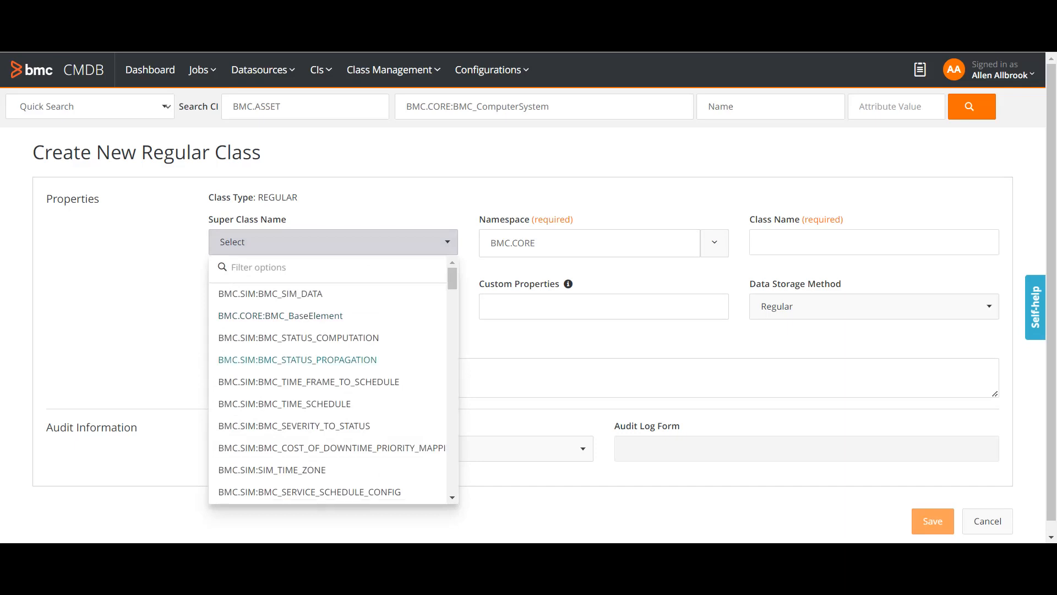
{"action": "scroll", "coordinate": [330, 380], "scroll_direction": "down", "scroll_amount": 8}
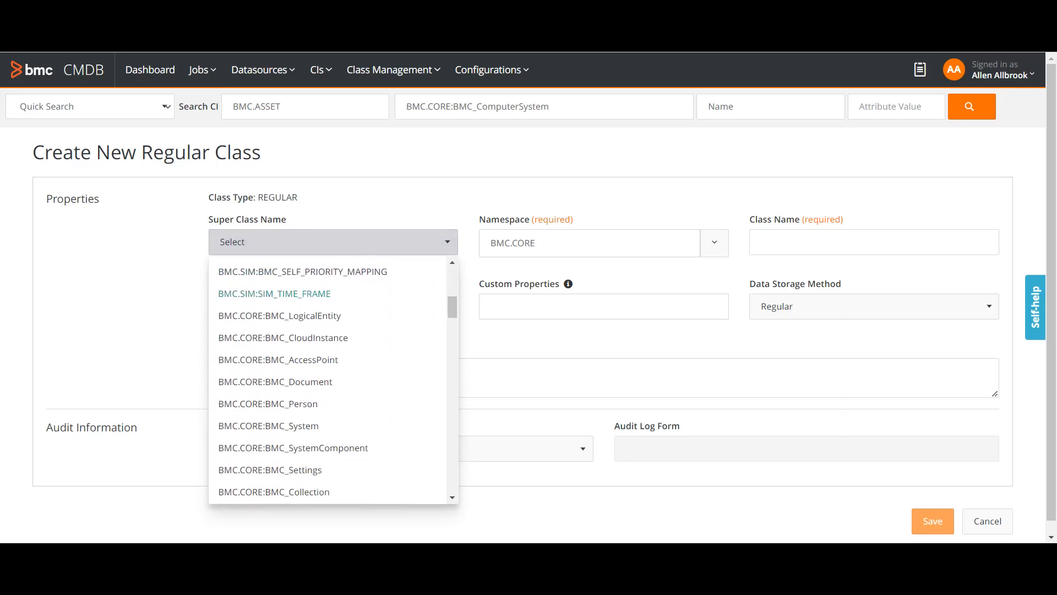
{"action": "scroll", "coordinate": [275, 345], "scroll_direction": "down", "scroll_amount": 2}
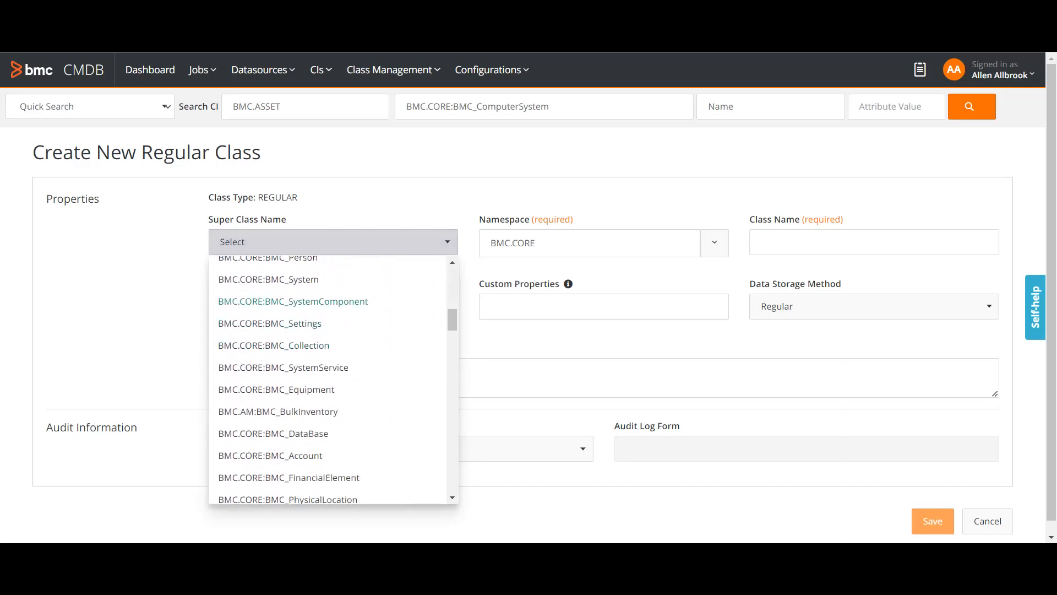
{"action": "scroll", "coordinate": [275, 344], "scroll_direction": "down", "scroll_amount": 3}
{"action": "scroll", "coordinate": [275, 344], "scroll_direction": "down", "scroll_amount": 10}
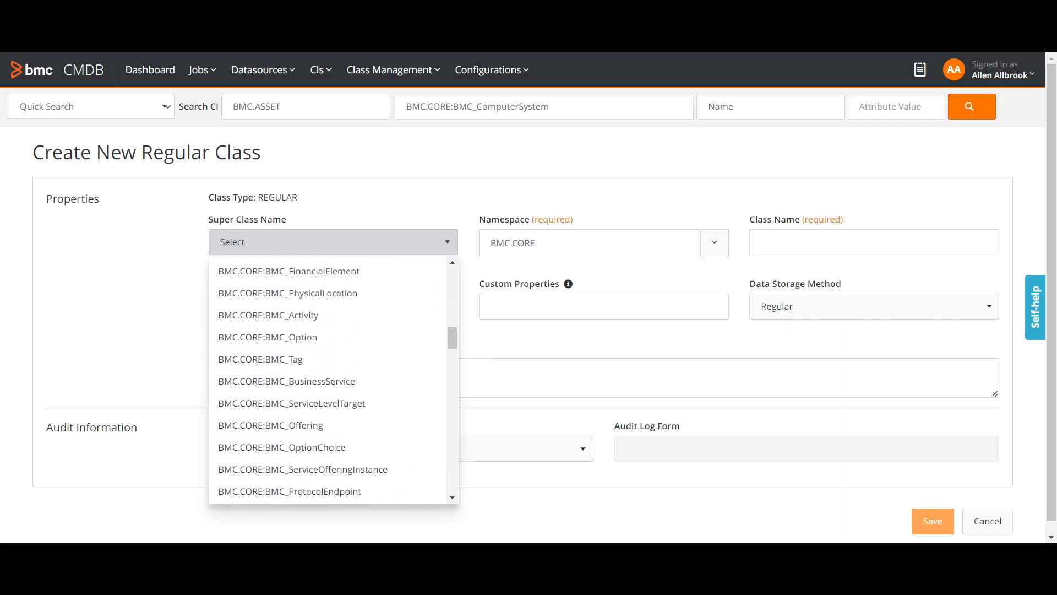
{"action": "scroll", "coordinate": [269, 352], "scroll_direction": "down", "scroll_amount": 3}
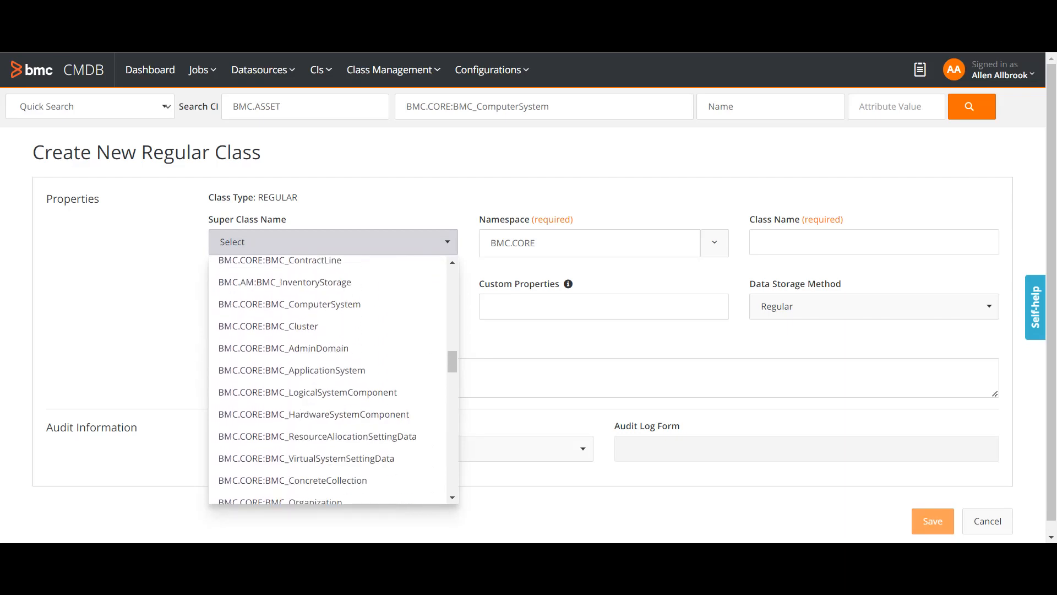
{"action": "scroll", "coordinate": [269, 353], "scroll_direction": "up", "scroll_amount": 9}
{"action": "scroll", "coordinate": [270, 363], "scroll_direction": "down", "scroll_amount": 6}
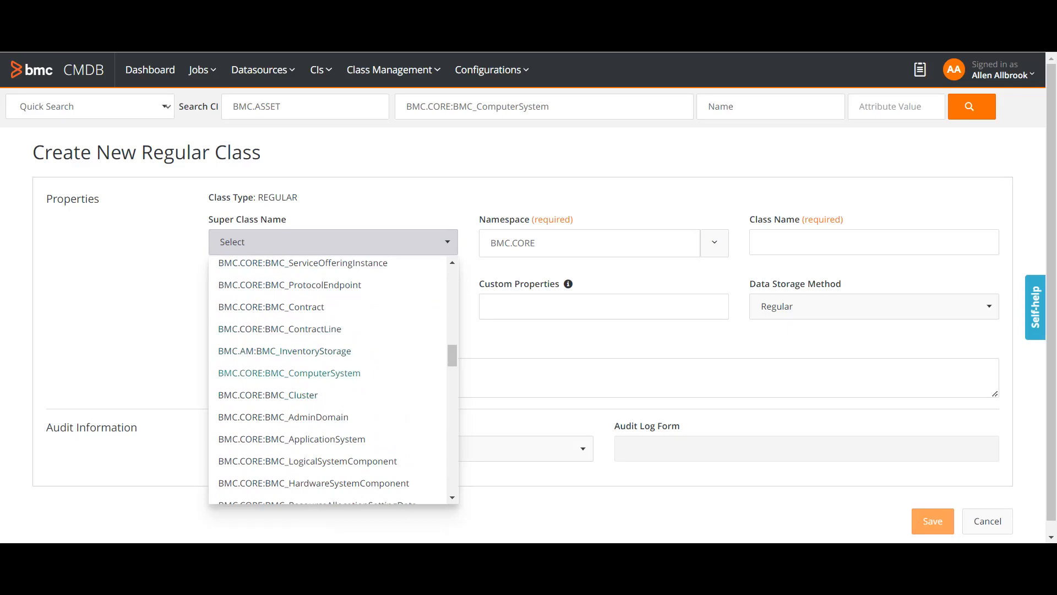
{"action": "left_click", "coordinate": [289, 373]}
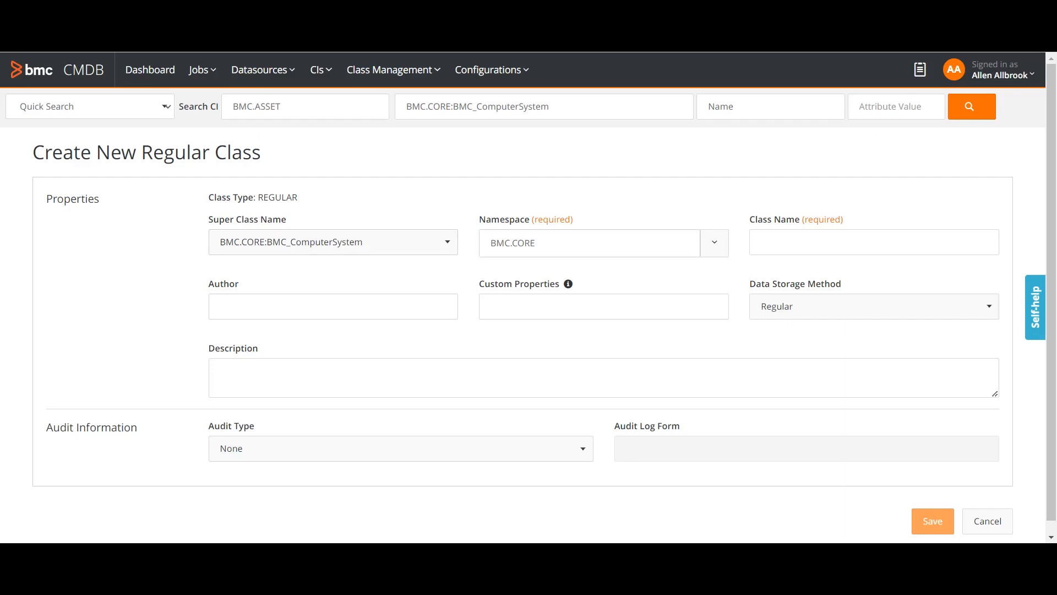
{"action": "left_click", "coordinate": [874, 242]}
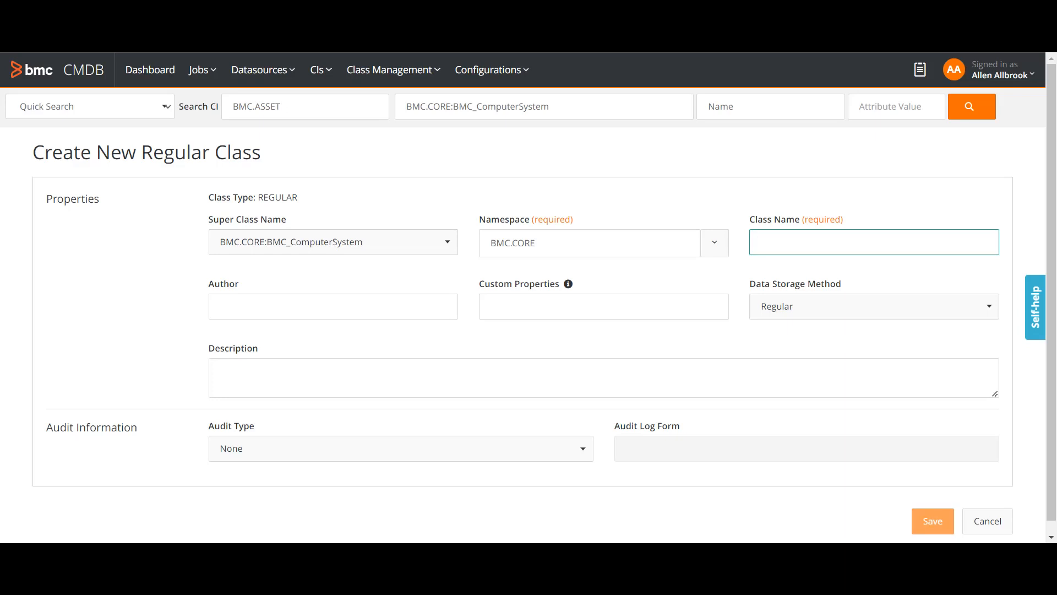
{"action": "type", "text": "BMC"}
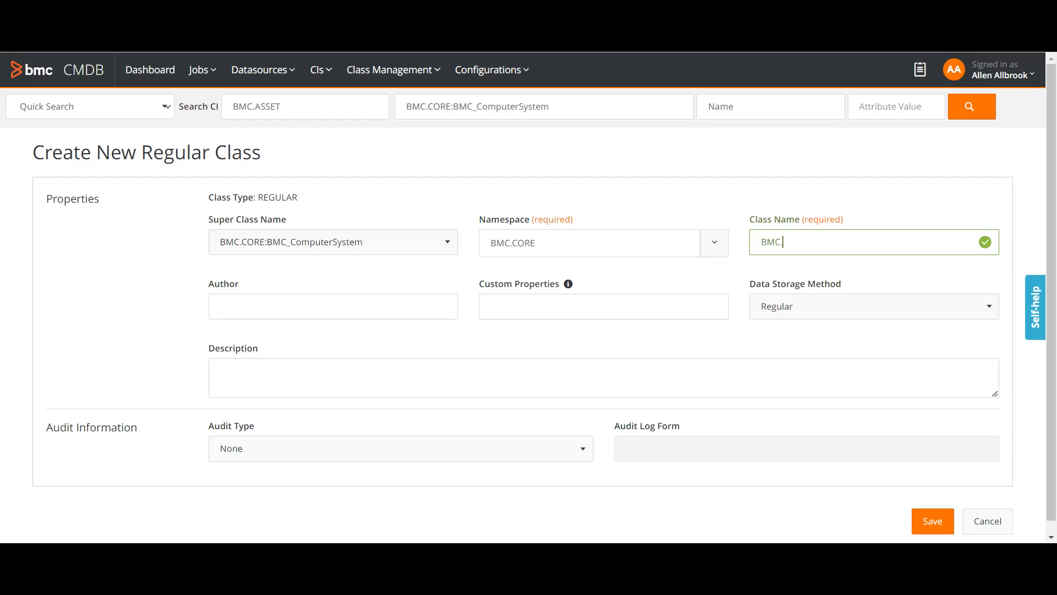
{"action": "type", "text": ".CORE:BMC"}
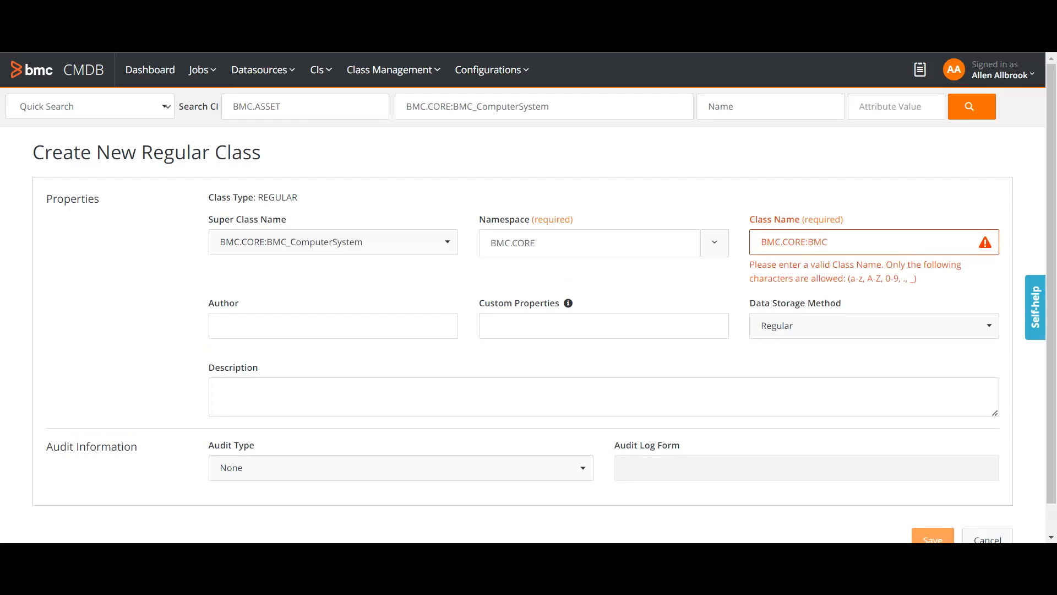
{"action": "type", "text": "_"}
{"action": "key", "text": "BackSpace"}
{"action": "key", "text": "ctrl+a"}
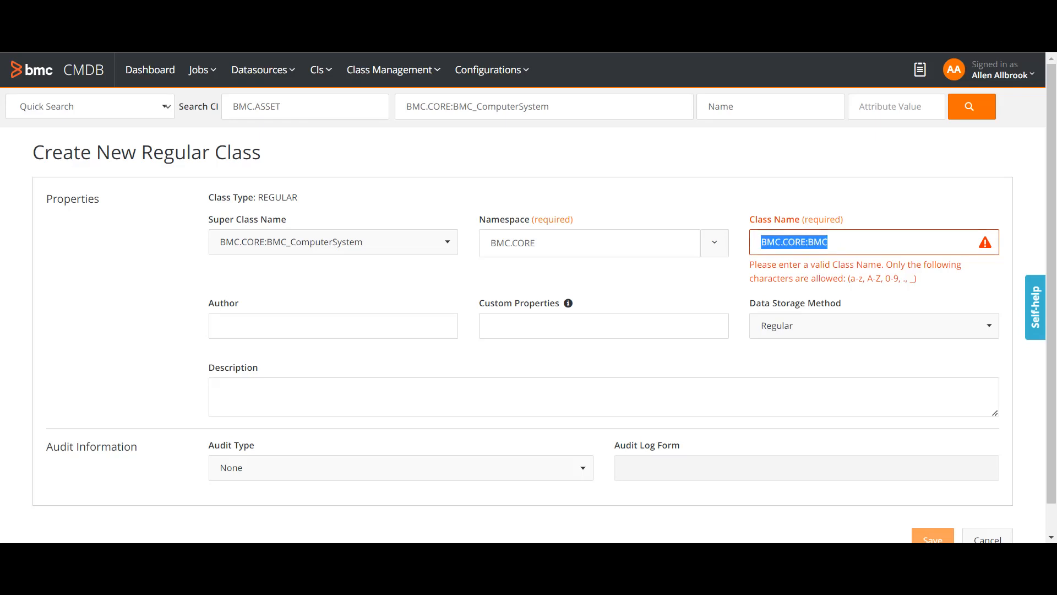
{"action": "key", "text": "BackSpace"}
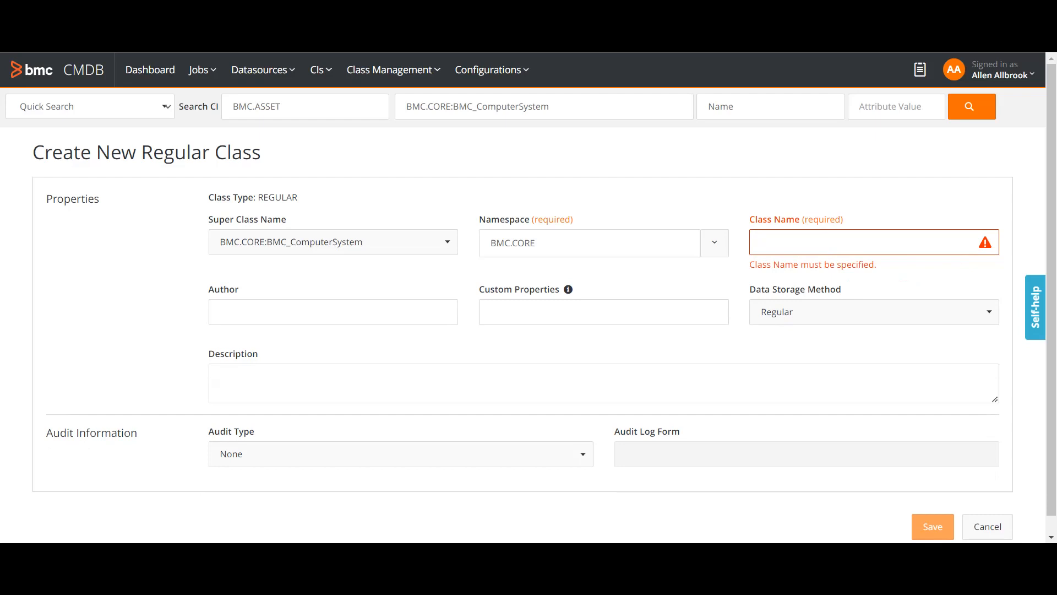
Step: Enter BMC_DESKTOP as the class name of the new regular class
{"action": "type", "text": "BM"}
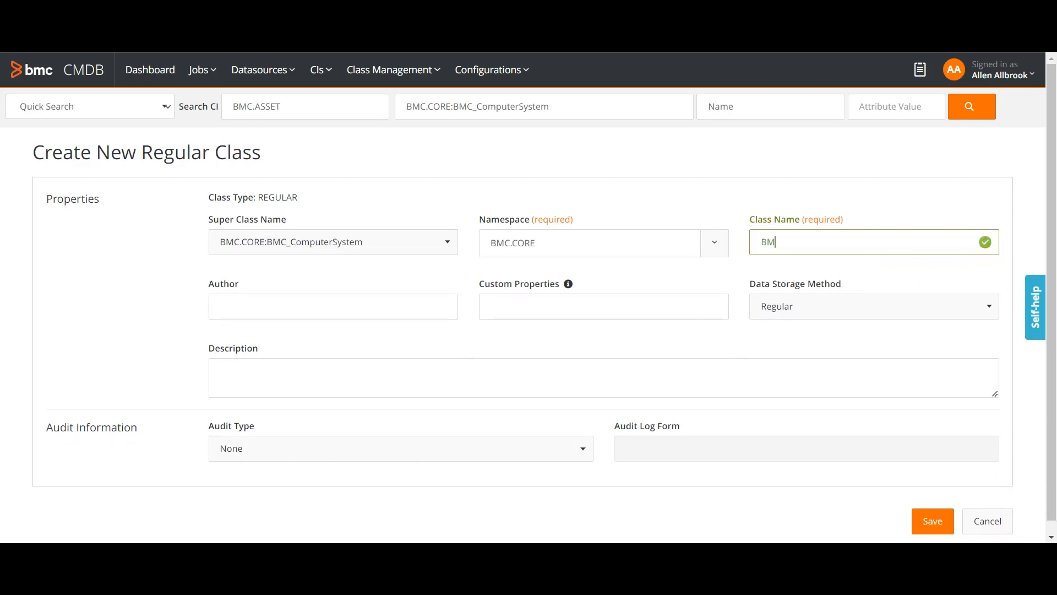
{"action": "type", "text": "C_Dest"}
{"action": "key", "text": "BackSpace"}
{"action": "key", "text": "BackSpace"}
{"action": "key", "text": "BackSpace"}
{"action": "type", "text": "EST"}
{"action": "key", "text": "BackSpace"}
{"action": "type", "text": "KTOP"}
Step: Try Categorization as the data storage method and set it back to Regular
{"action": "left_click", "coordinate": [874, 307]}
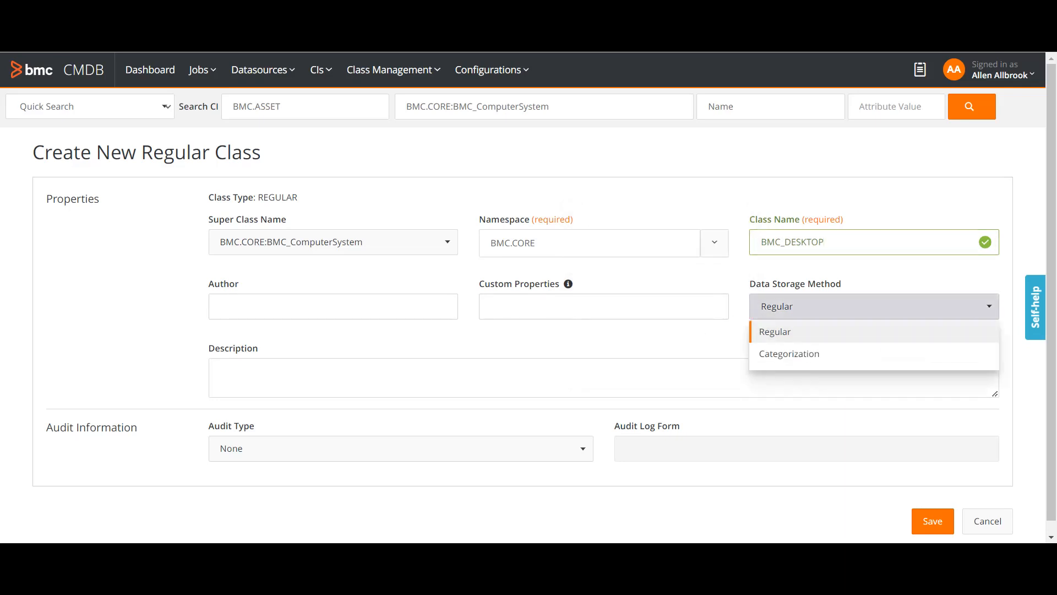
{"action": "left_click", "coordinate": [790, 353]}
{"action": "left_click", "coordinate": [873, 306]}
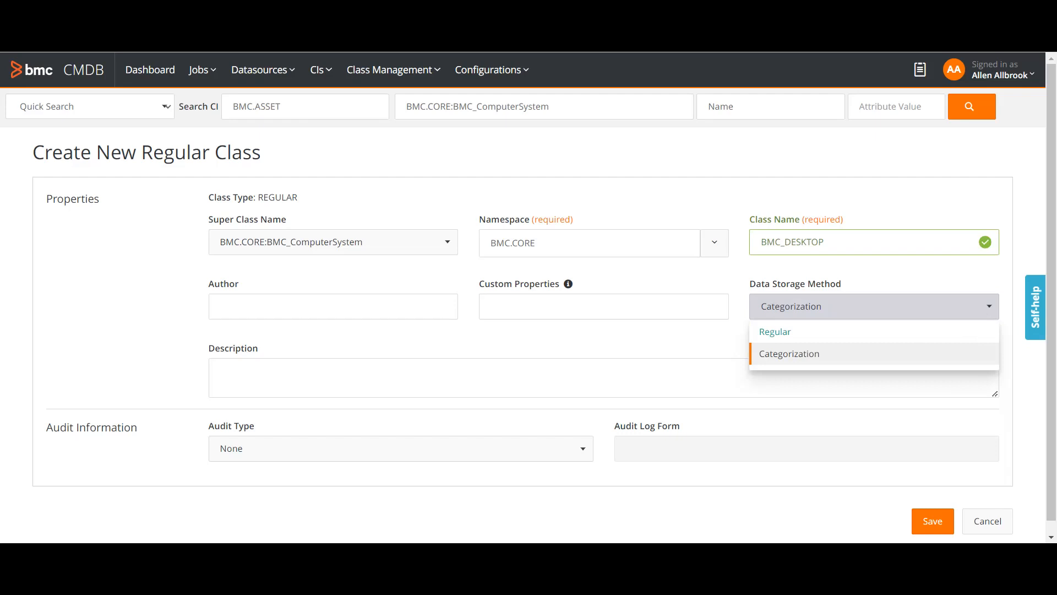
{"action": "left_click", "coordinate": [775, 331]}
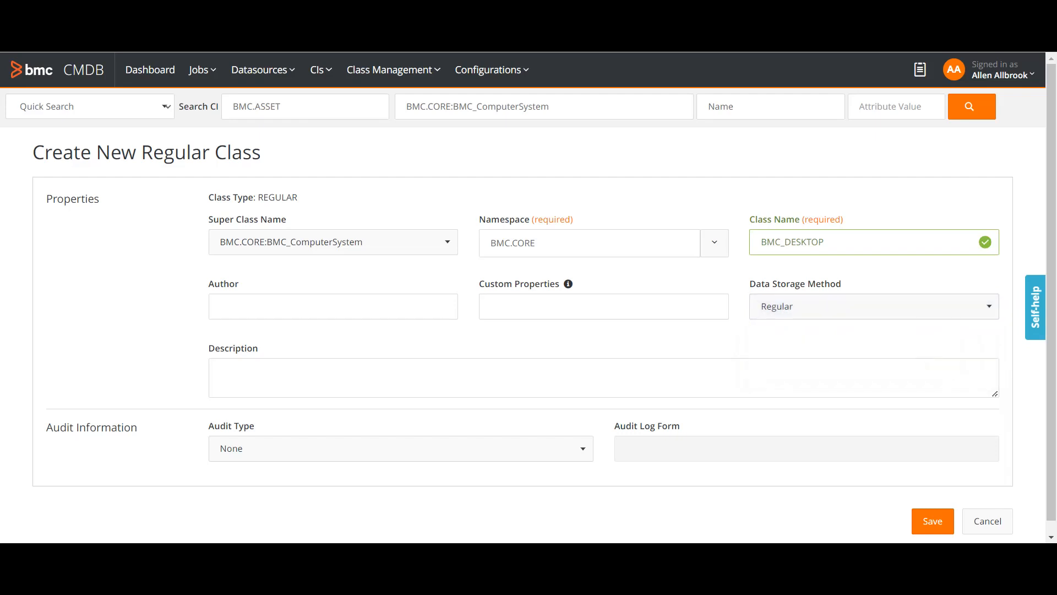
Step: Review the available audit types for the class without choosing another one
{"action": "scroll", "coordinate": [528, 292], "scroll_direction": "down", "scroll_amount": 1}
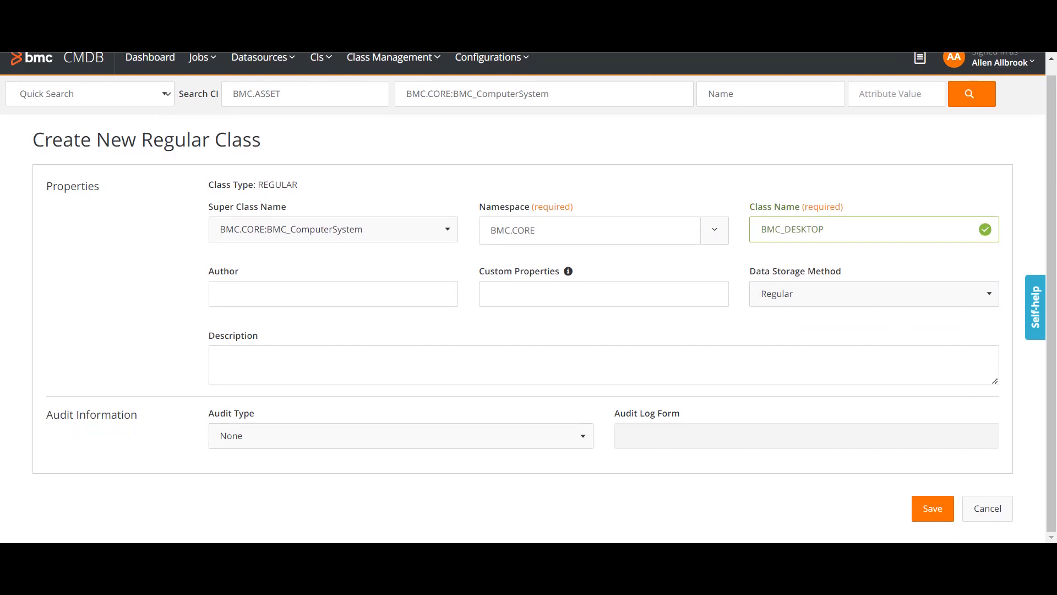
{"action": "left_click", "coordinate": [401, 435]}
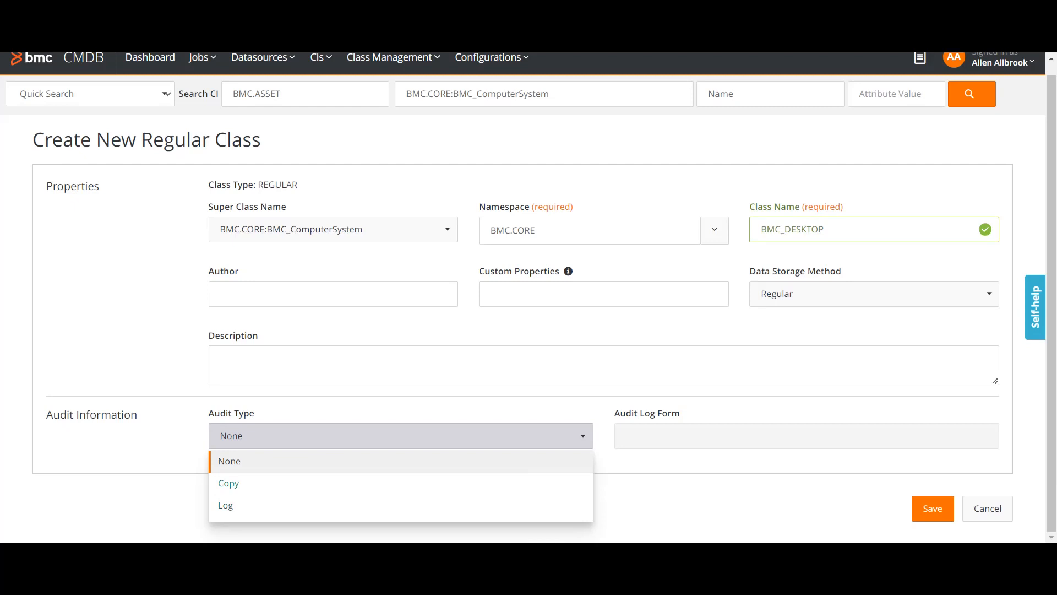
{"action": "key", "text": "Escape"}
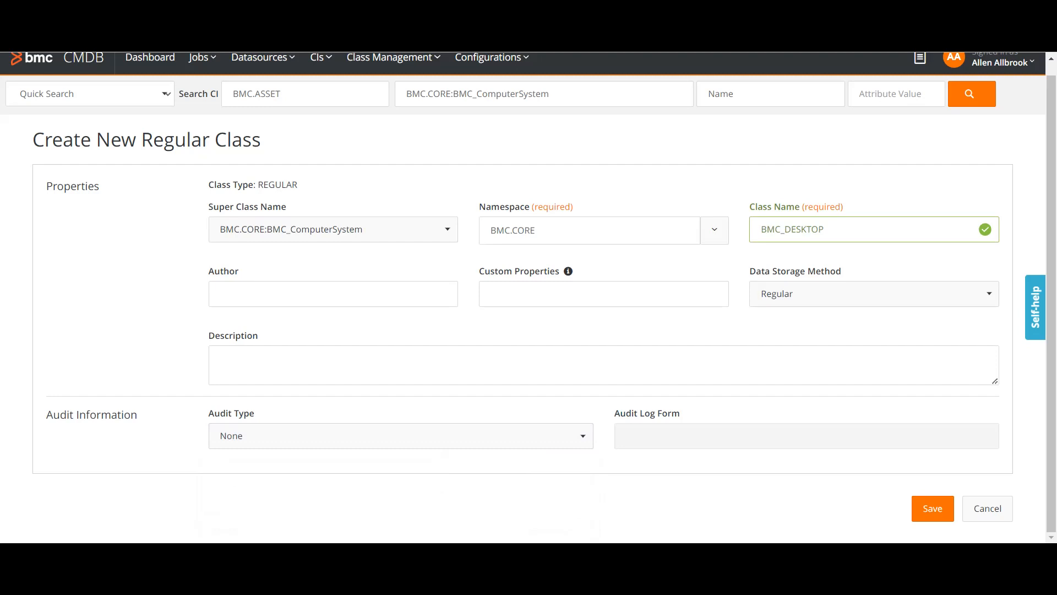
Step: Enter "desktop class" as the description and save the new class
{"action": "left_click", "coordinate": [220, 358]}
{"action": "type", "text": "de"}
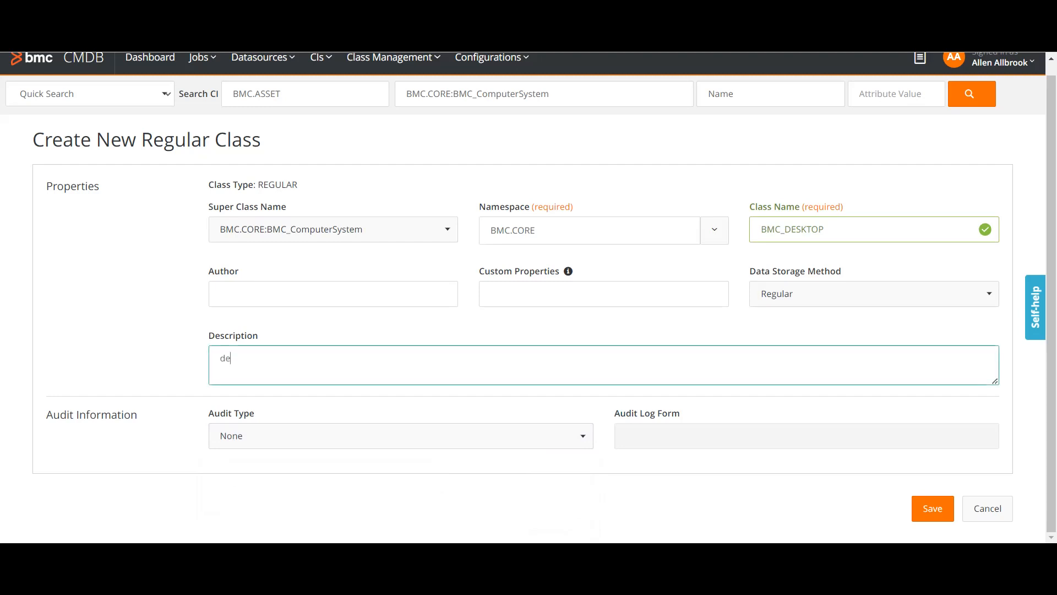
{"action": "type", "text": "sktop class"}
{"action": "left_click", "coordinate": [932, 508]}
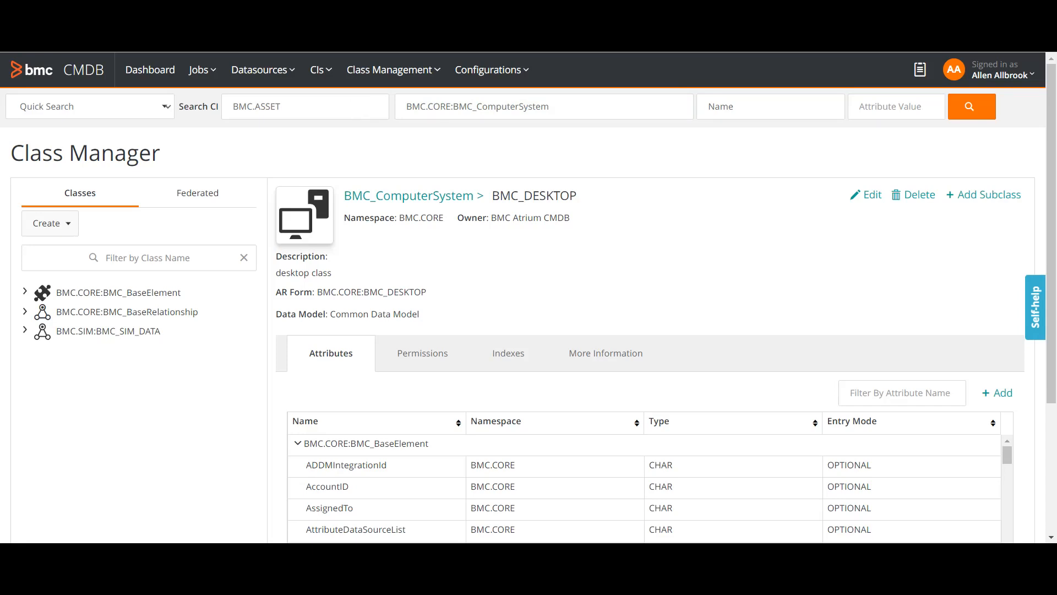
Step: Examine the attributes BMC_DESKTOP inherits from its parent classes, including their types and entry modes
{"action": "scroll", "coordinate": [529, 297], "scroll_direction": "down", "scroll_amount": 3}
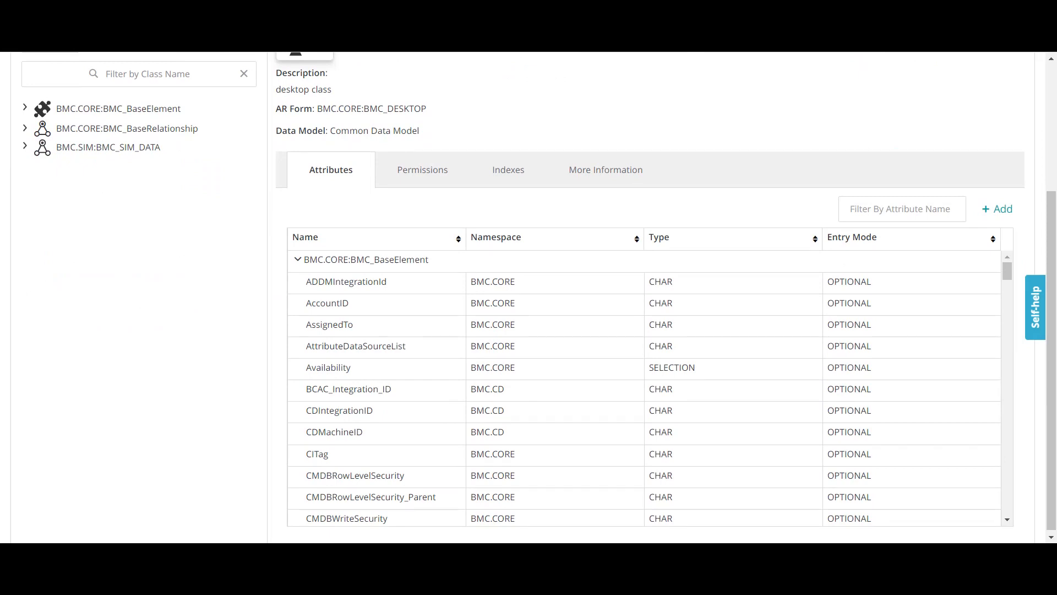
{"action": "scroll", "coordinate": [644, 385], "scroll_direction": "down", "scroll_amount": 10}
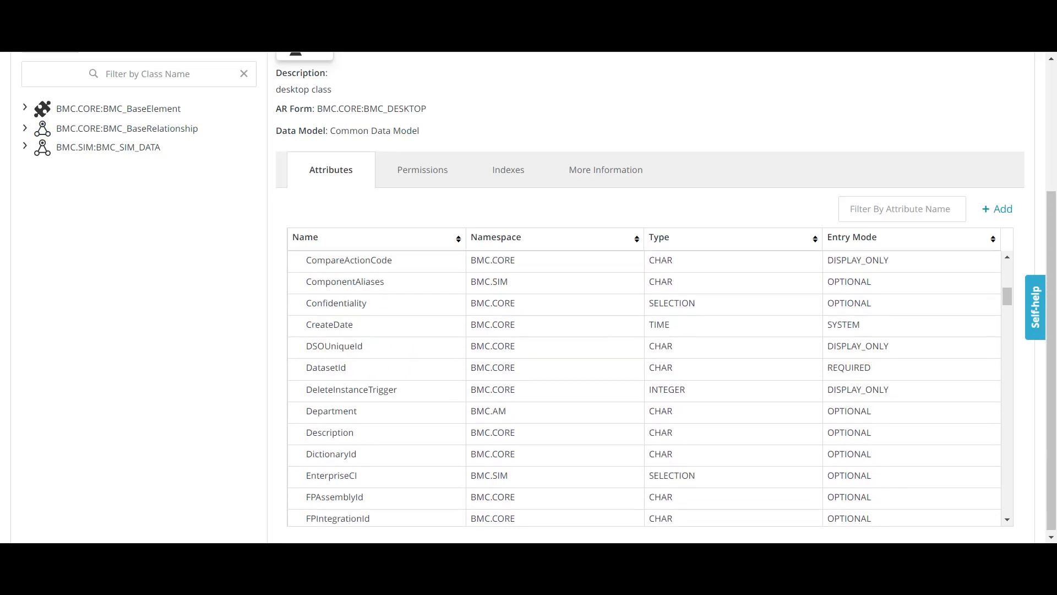
{"action": "scroll", "coordinate": [645, 385], "scroll_direction": "down", "scroll_amount": 10}
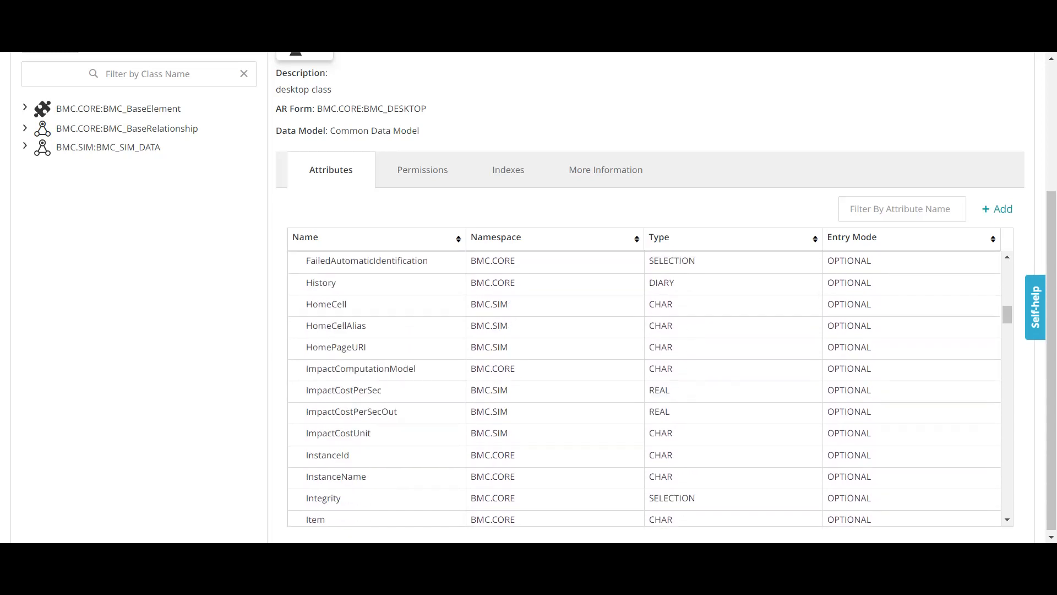
{"action": "scroll", "coordinate": [644, 386], "scroll_direction": "down", "scroll_amount": 2}
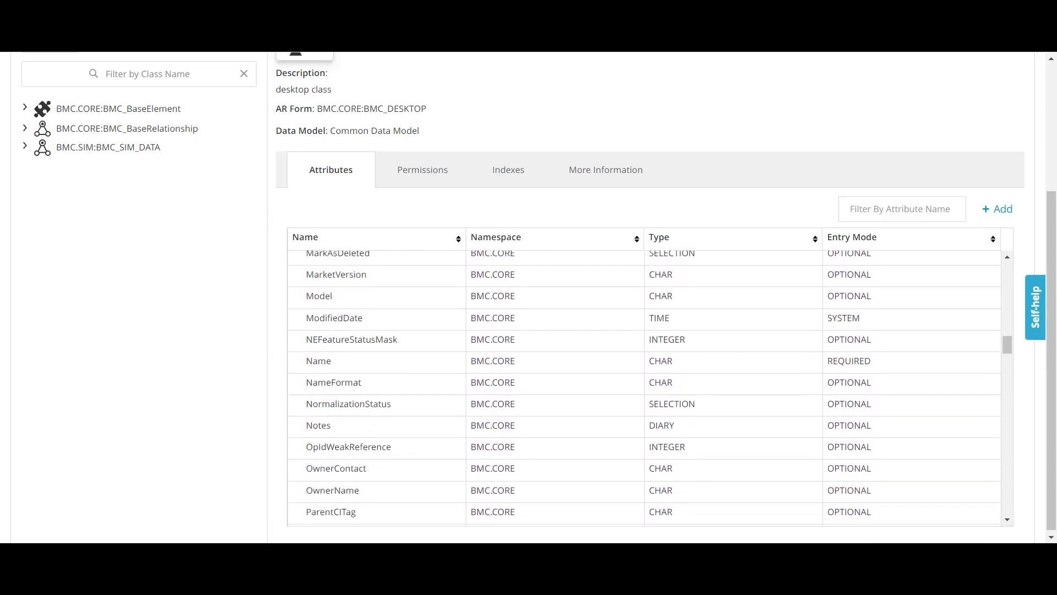
{"action": "scroll", "coordinate": [644, 385], "scroll_direction": "down", "scroll_amount": 10}
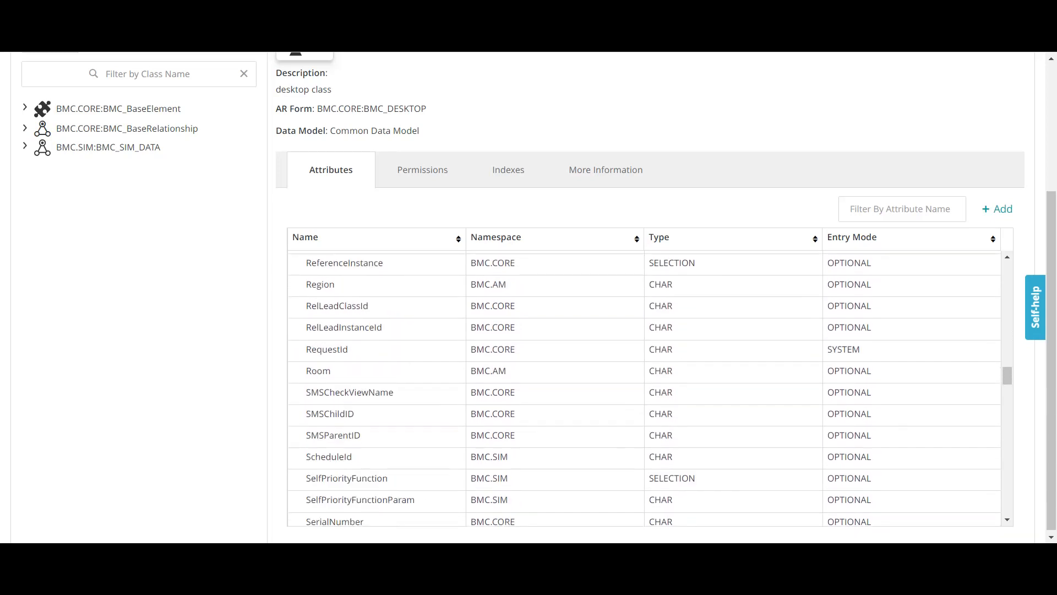
{"action": "scroll", "coordinate": [644, 386], "scroll_direction": "up", "scroll_amount": 6}
{"action": "scroll", "coordinate": [644, 385], "scroll_direction": "up", "scroll_amount": 20}
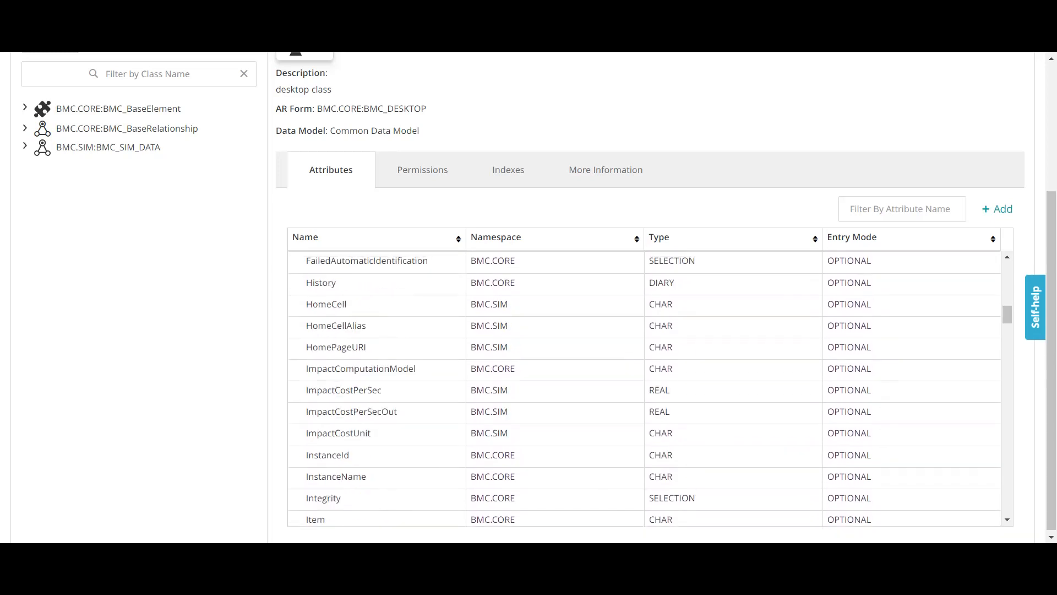
{"action": "scroll", "coordinate": [644, 385], "scroll_direction": "up", "scroll_amount": 4}
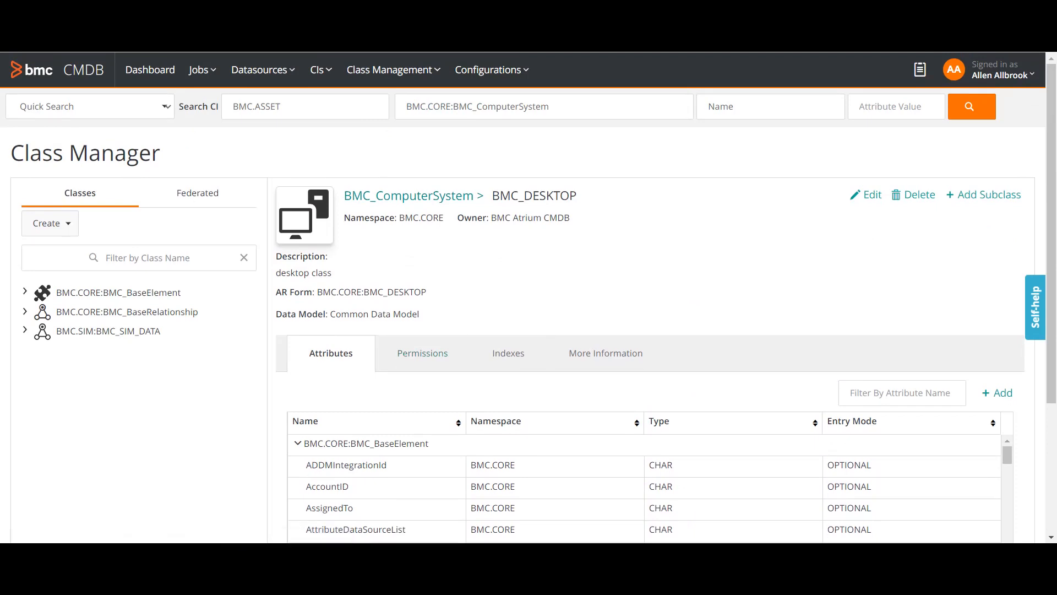
{"action": "scroll", "coordinate": [644, 487], "scroll_direction": "down", "scroll_amount": 3}
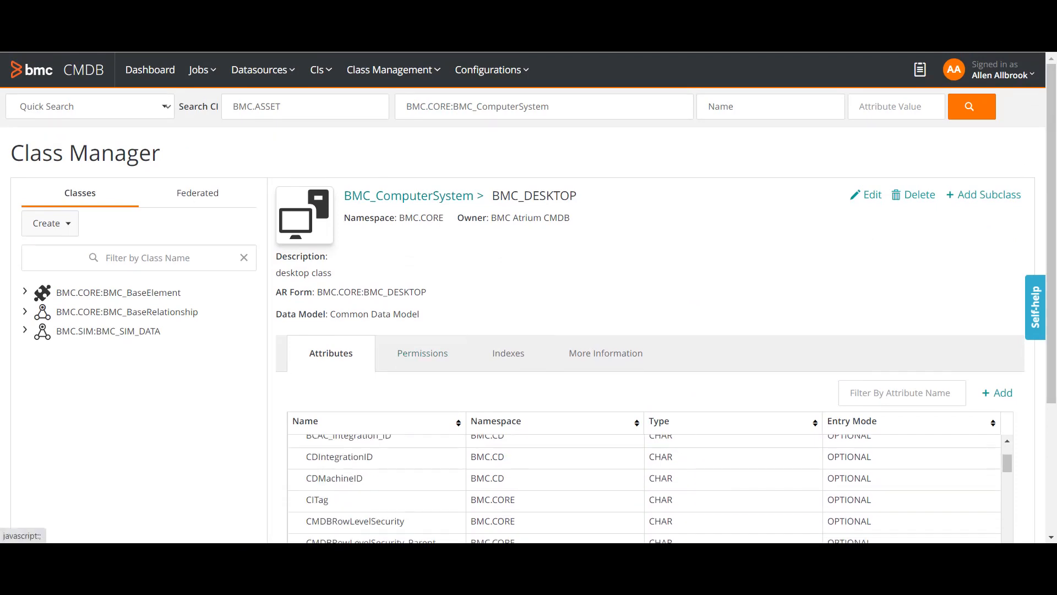
{"action": "scroll", "coordinate": [539, 292], "scroll_direction": "down", "scroll_amount": 3}
{"action": "scroll", "coordinate": [644, 386], "scroll_direction": "down", "scroll_amount": 10}
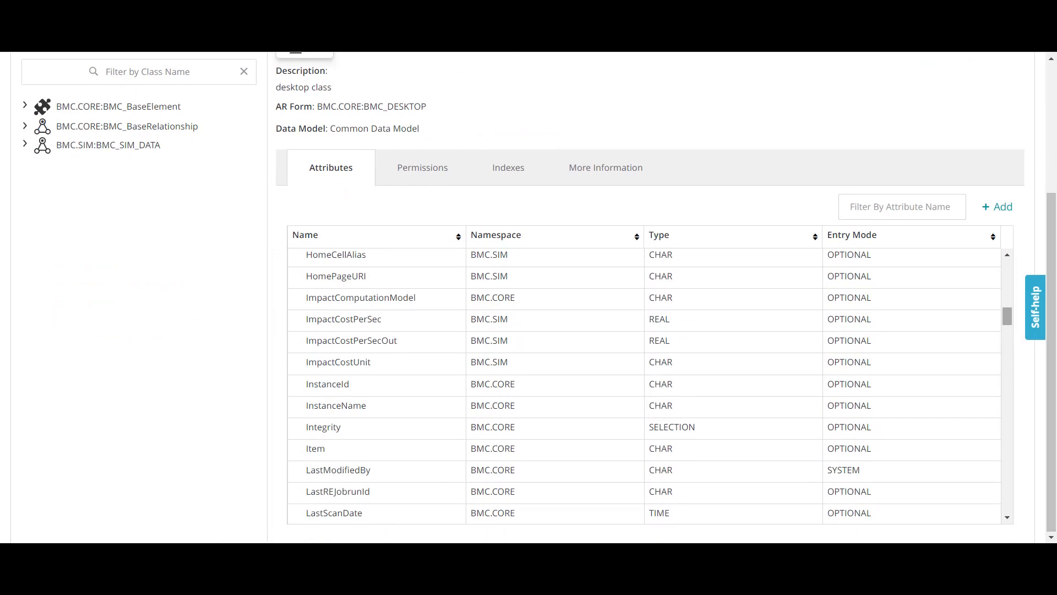
{"action": "scroll", "coordinate": [644, 385], "scroll_direction": "down", "scroll_amount": 15}
{"action": "scroll", "coordinate": [645, 385], "scroll_direction": "down", "scroll_amount": 5}
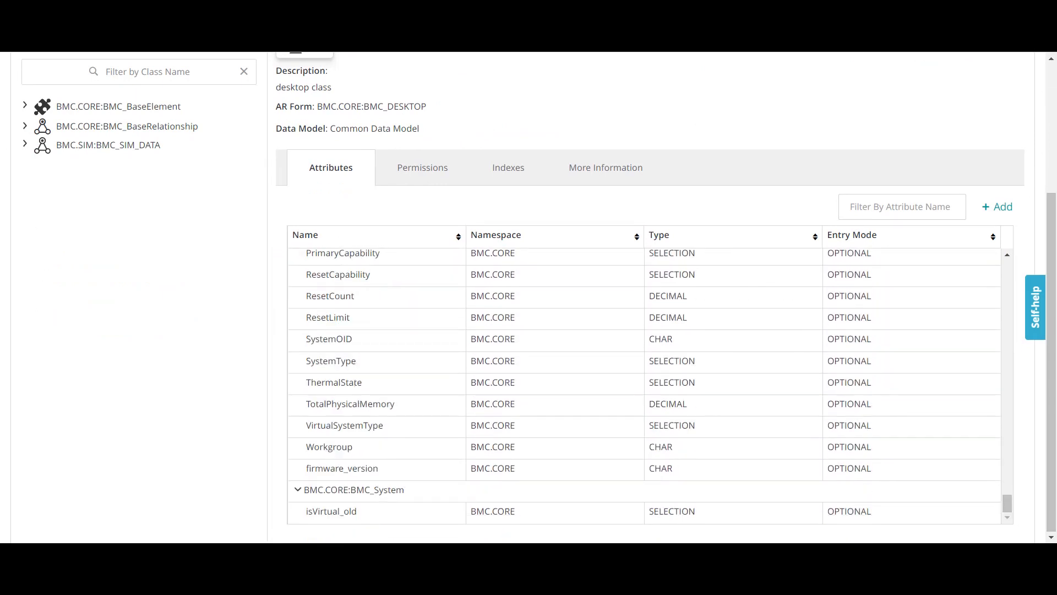
{"action": "scroll", "coordinate": [644, 386], "scroll_direction": "up", "scroll_amount": 8}
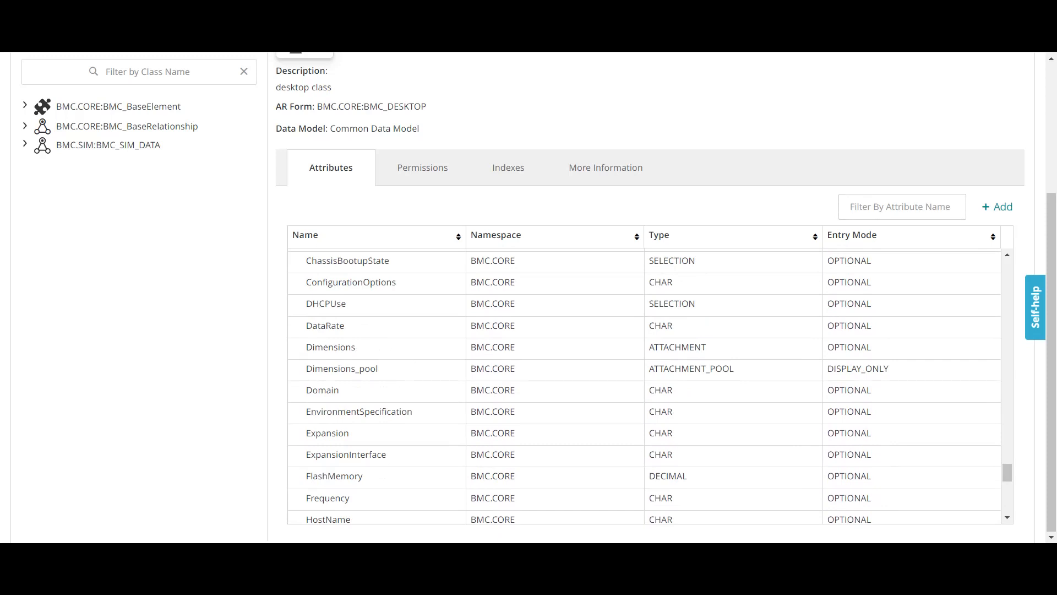
Step: Start a new attribute for BMC_DESKTOP and set its datatype to Selection
{"action": "left_click", "coordinate": [997, 207]}
{"action": "scroll", "coordinate": [523, 308], "scroll_direction": "up", "scroll_amount": 3}
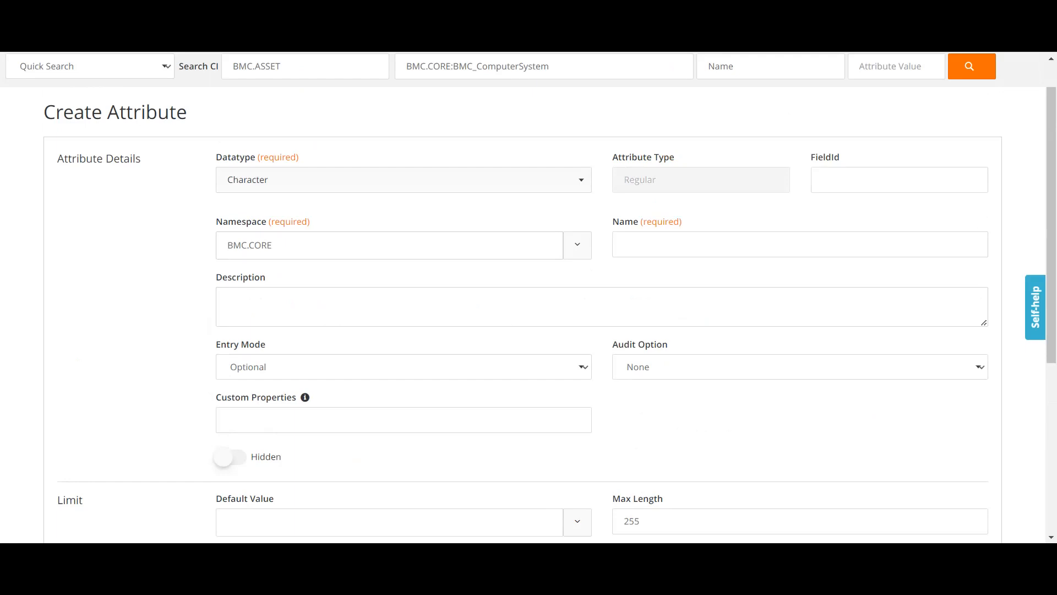
{"action": "left_click", "coordinate": [403, 180]}
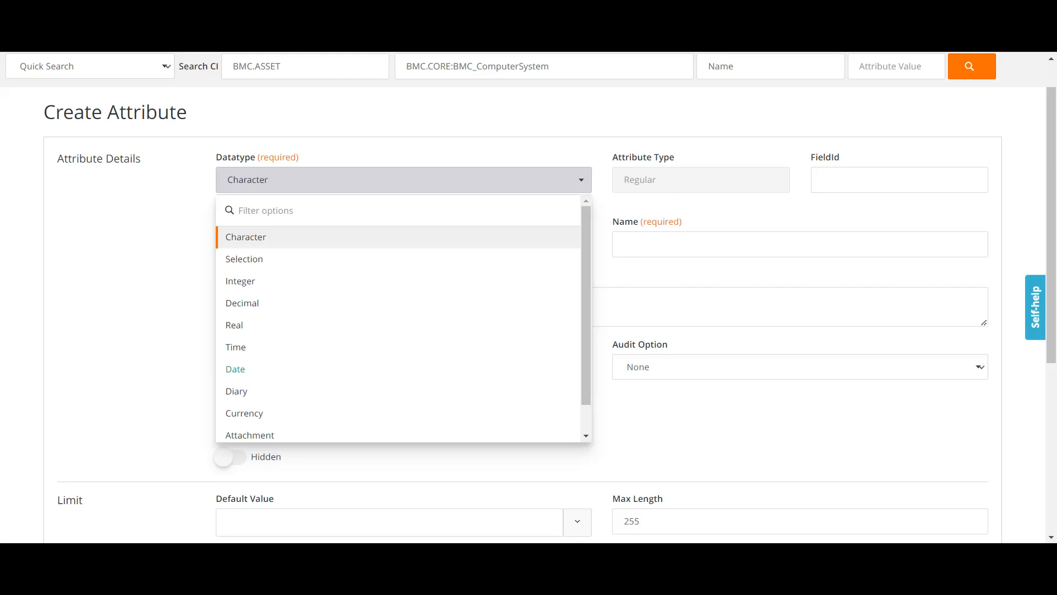
{"action": "left_click", "coordinate": [244, 259]}
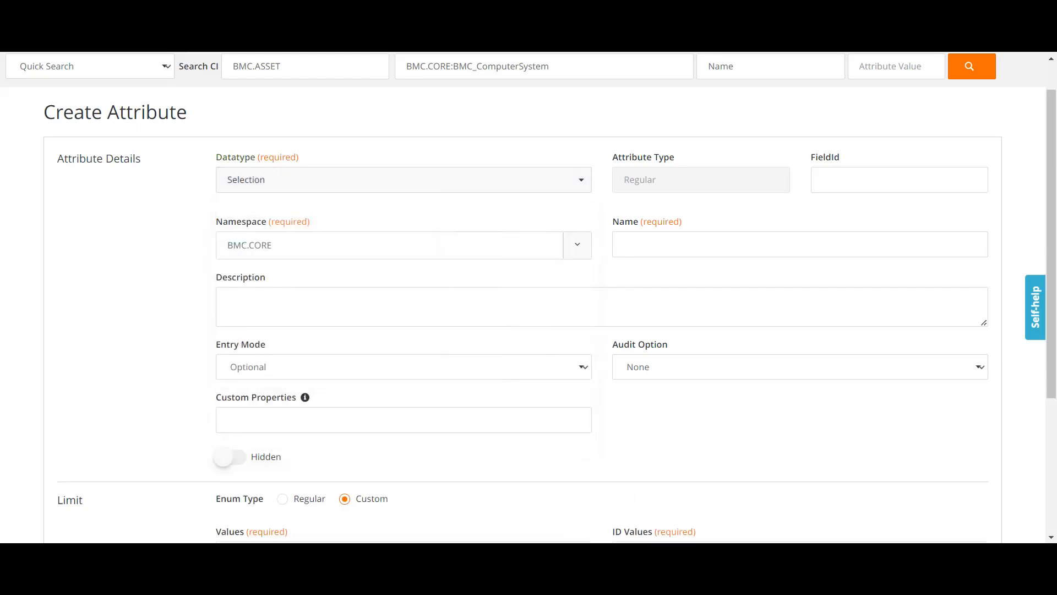
{"action": "left_click", "coordinate": [822, 180]}
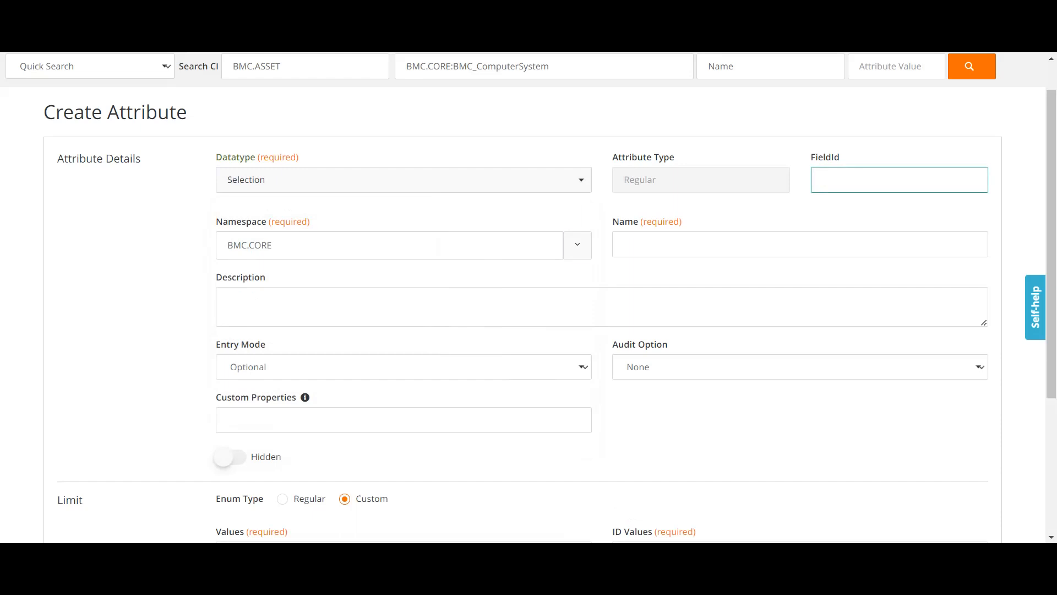
{"action": "left_click", "coordinate": [624, 244]}
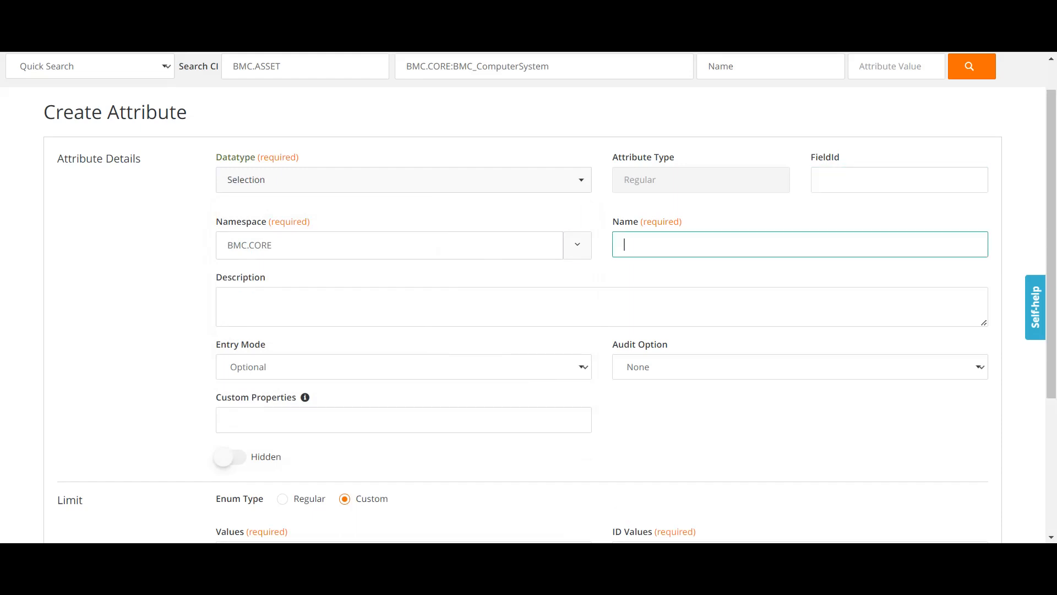
{"action": "type", "text": "Typ"}
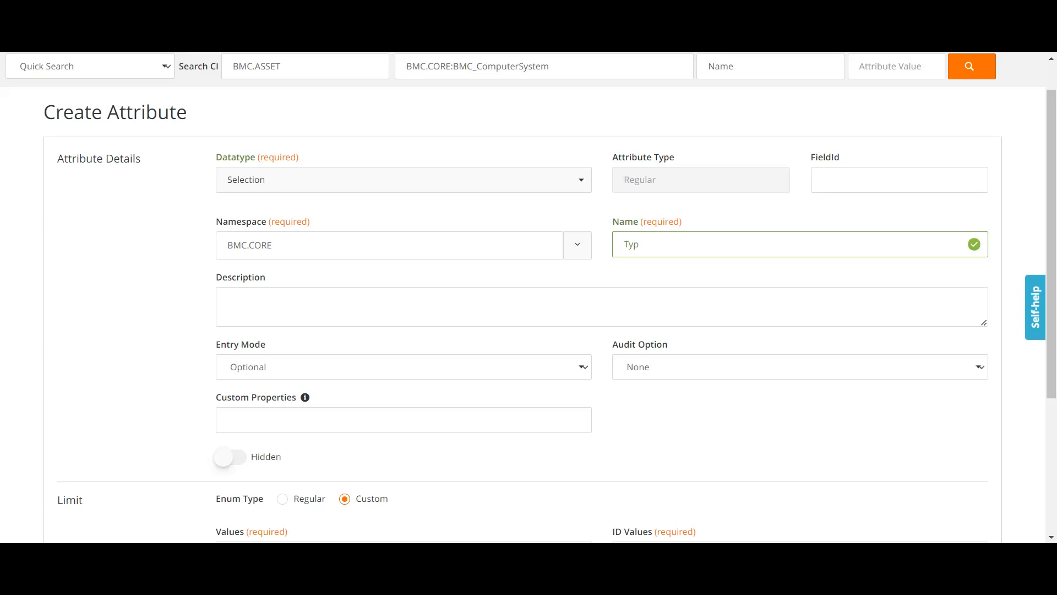
{"action": "key", "text": "BackSpace"}
{"action": "key", "text": "BackSpace"}
{"action": "key", "text": "BackSpace"}
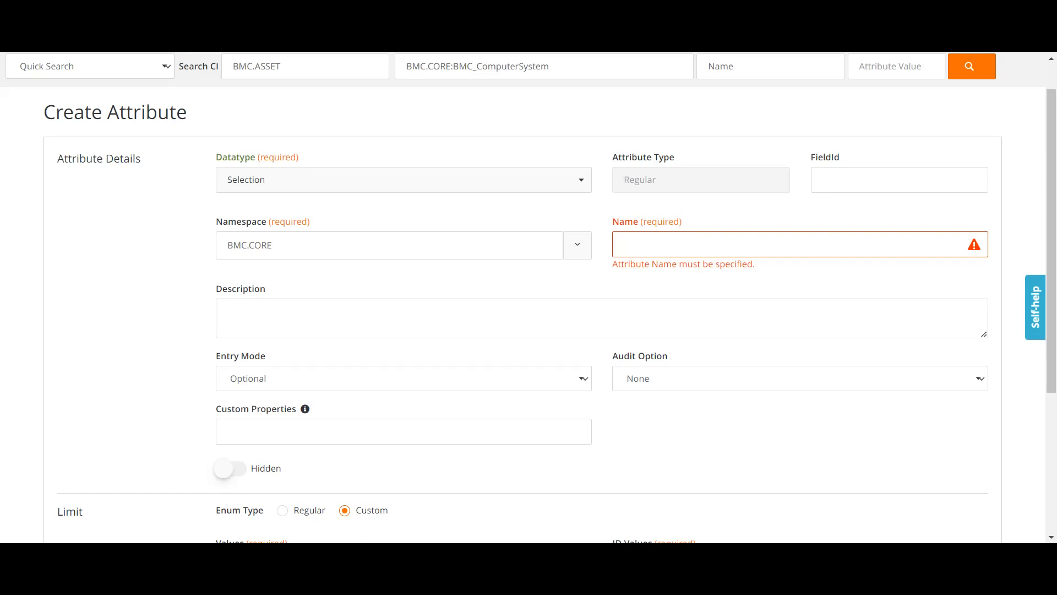
{"action": "type", "text": "Typ"}
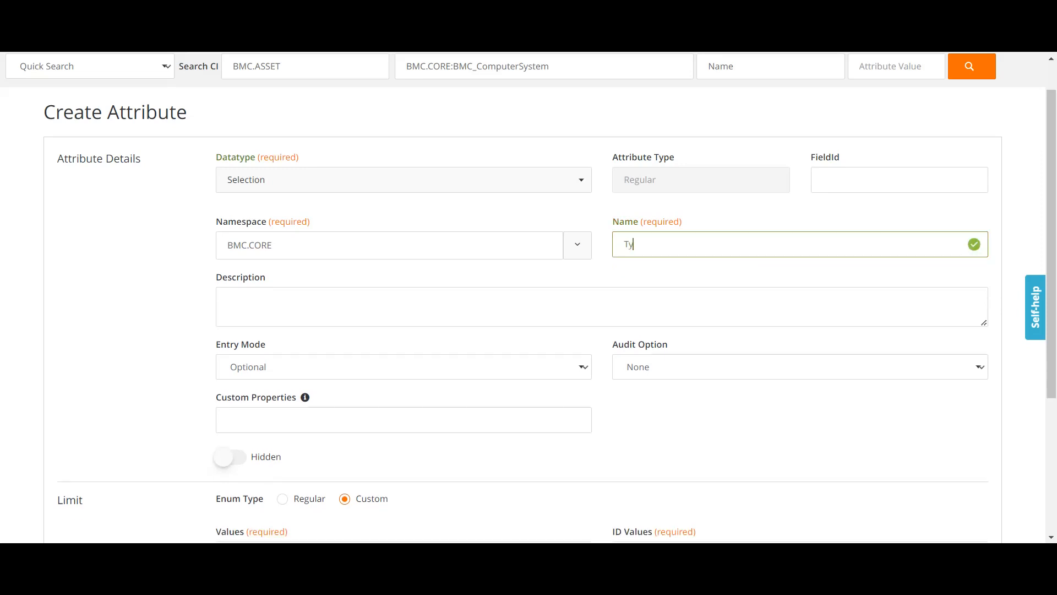
{"action": "key", "text": "BackSpace"}
{"action": "key", "text": "BackSpace"}
{"action": "key", "text": "BackSpace"}
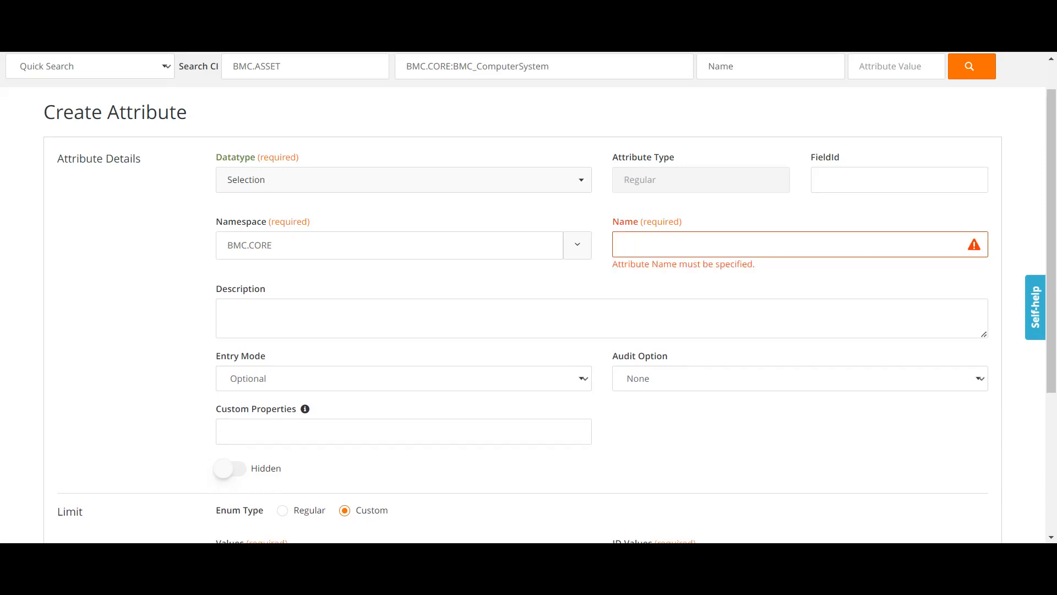
{"action": "type", "text": "Type"}
{"action": "key", "text": "BackSpace"}
{"action": "key", "text": "BackSpace"}
{"action": "key", "text": "BackSpace"}
{"action": "key", "text": "BackSpace"}
Step: Name the new attribute CIType and look over its entry mode and audit option settings
{"action": "type", "text": "CI"}
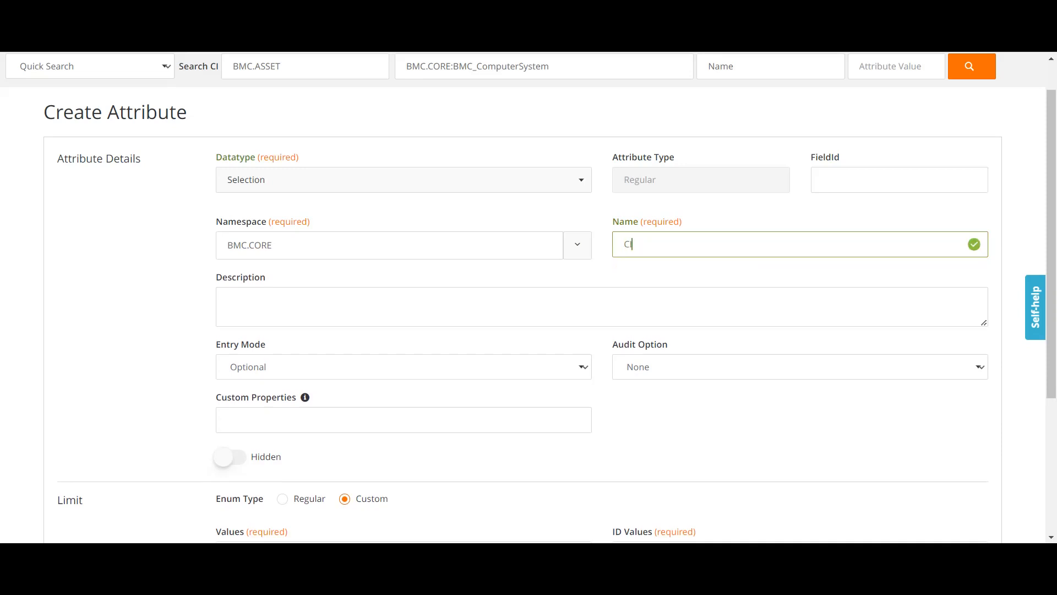
{"action": "type", "text": " T"}
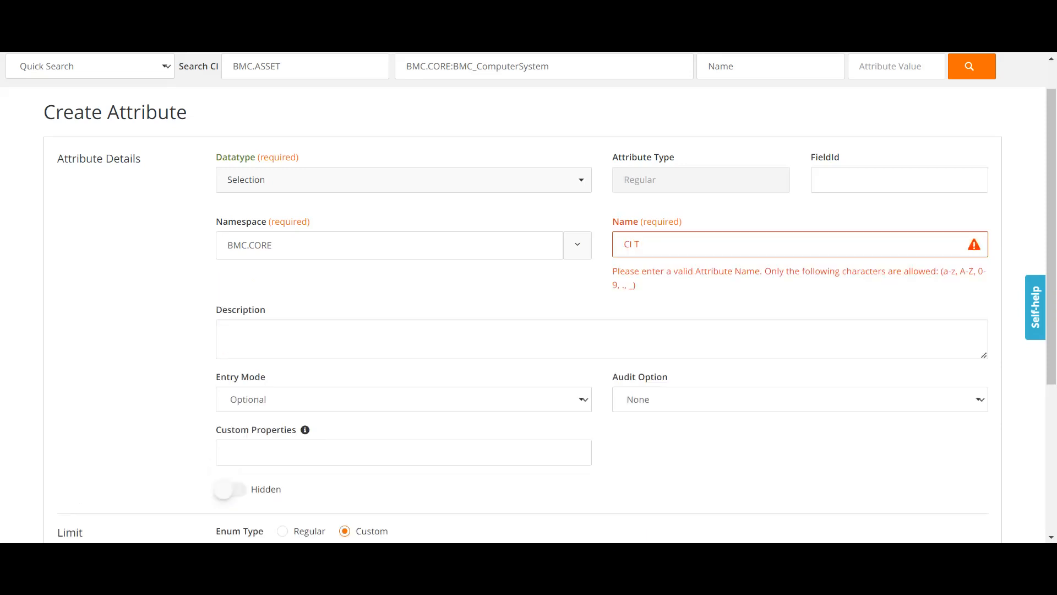
{"action": "type", "text": "ype"}
{"action": "left_click", "coordinate": [634, 244]}
{"action": "key", "text": "BackSpace"}
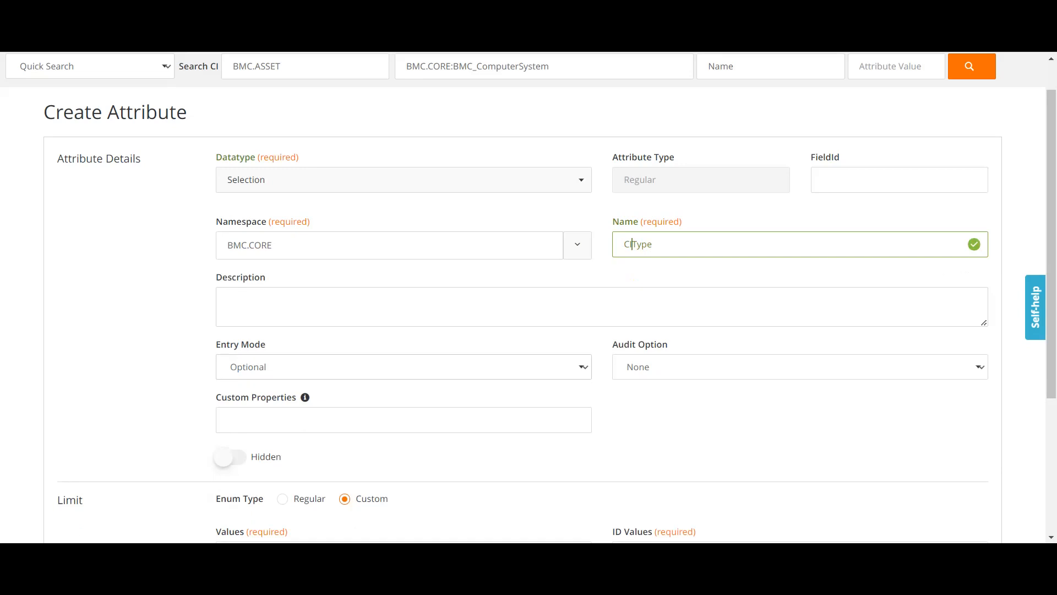
{"action": "left_click", "coordinate": [404, 367]}
{"action": "left_click", "coordinate": [799, 367]}
Step: Enter Laptop as a selection value in the limits of the CIType attribute
{"action": "scroll", "coordinate": [528, 297], "scroll_direction": "down", "scroll_amount": 3}
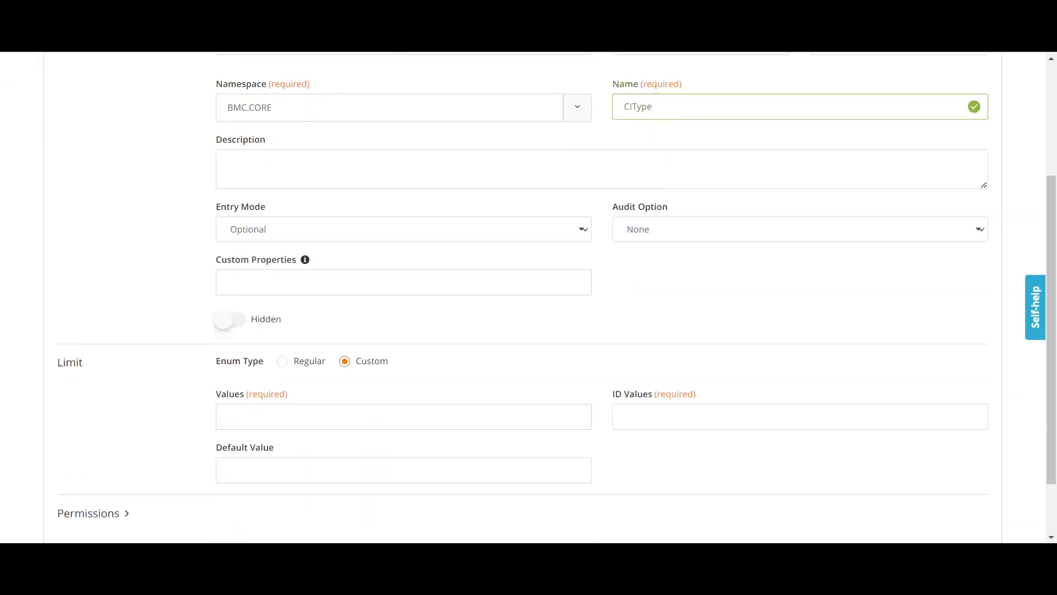
{"action": "scroll", "coordinate": [529, 297], "scroll_direction": "down", "scroll_amount": 2}
{"action": "left_click", "coordinate": [403, 348]}
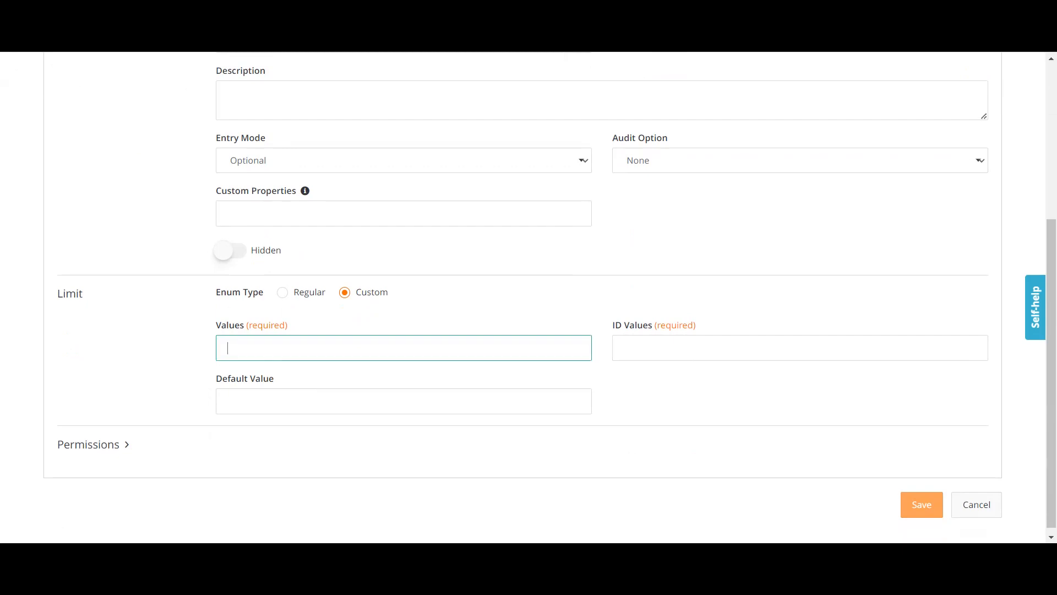
{"action": "type", "text": "Laptop"}
Step: Try reusing Laptop as the ID value for the custom enum type
{"action": "key", "text": "ctrl+a"}
{"action": "key", "text": "ctrl+c"}
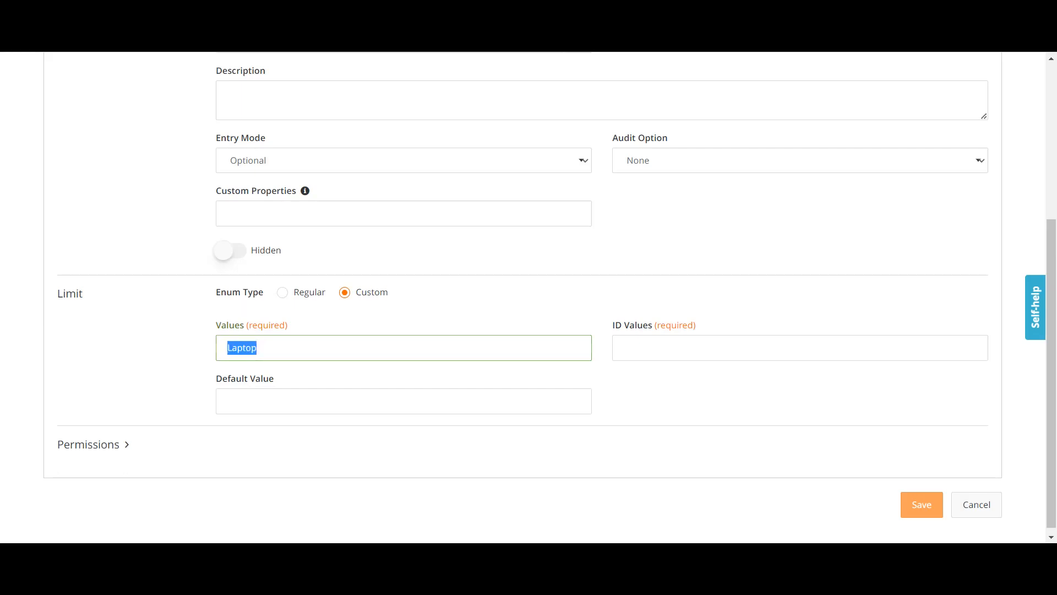
{"action": "left_click", "coordinate": [624, 348]}
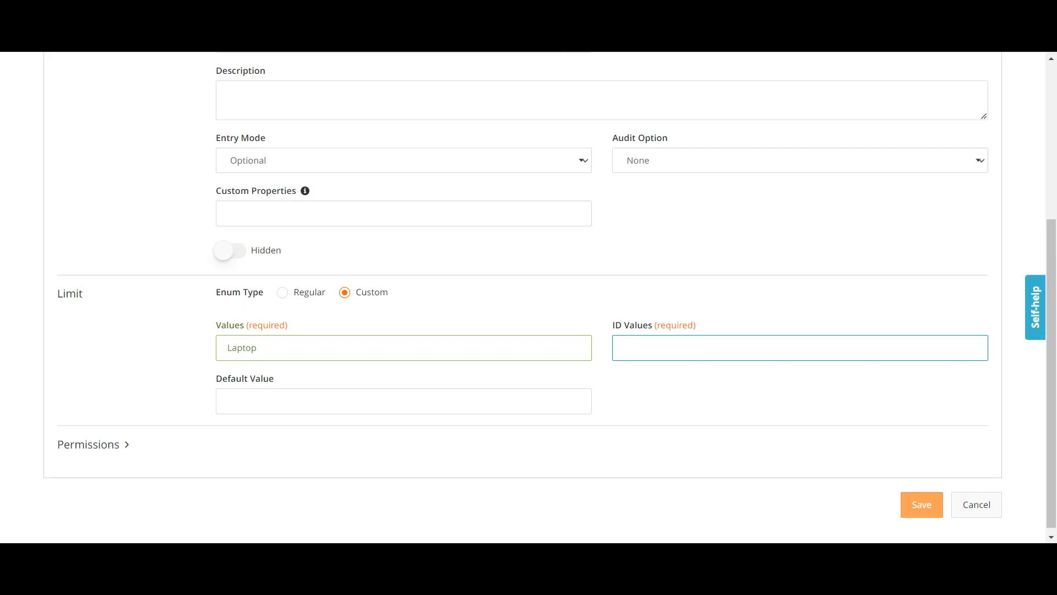
{"action": "key", "text": "ctrl+v"}
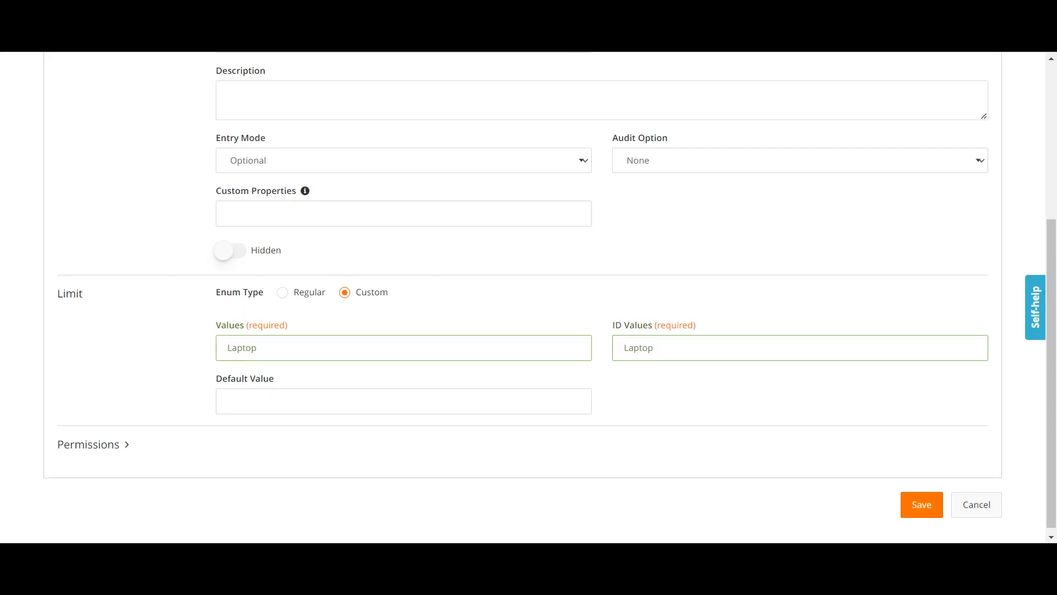
Step: Switch the enum type to Regular and set the attribute's default value to Laptop
{"action": "left_click", "coordinate": [283, 292]}
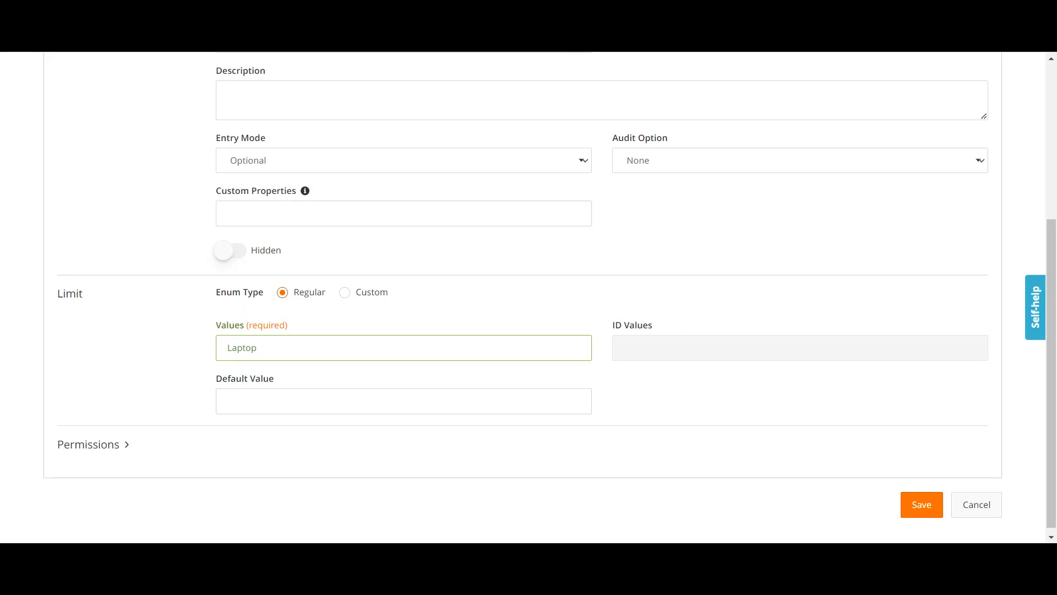
{"action": "scroll", "coordinate": [549, 292], "scroll_direction": "down", "scroll_amount": 1}
{"action": "left_click", "coordinate": [403, 394]}
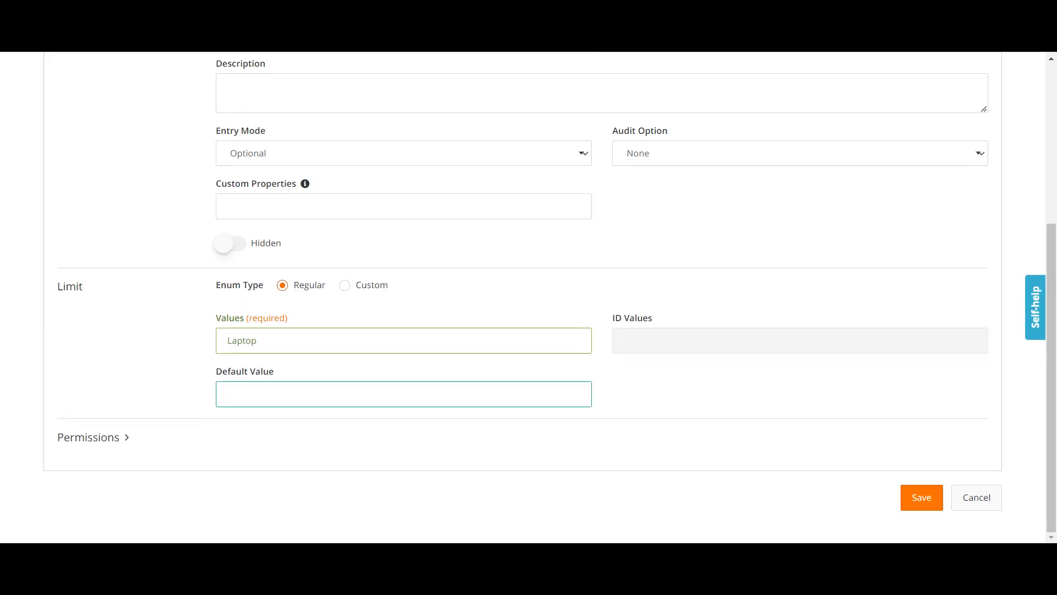
{"action": "type", "text": "Laptop"}
Step: Grant change permissions on the attribute to the CMDB Data View and CMDB Data View All roles
{"action": "left_click", "coordinate": [95, 437]}
{"action": "scroll", "coordinate": [95, 437], "scroll_direction": "down", "scroll_amount": 4}
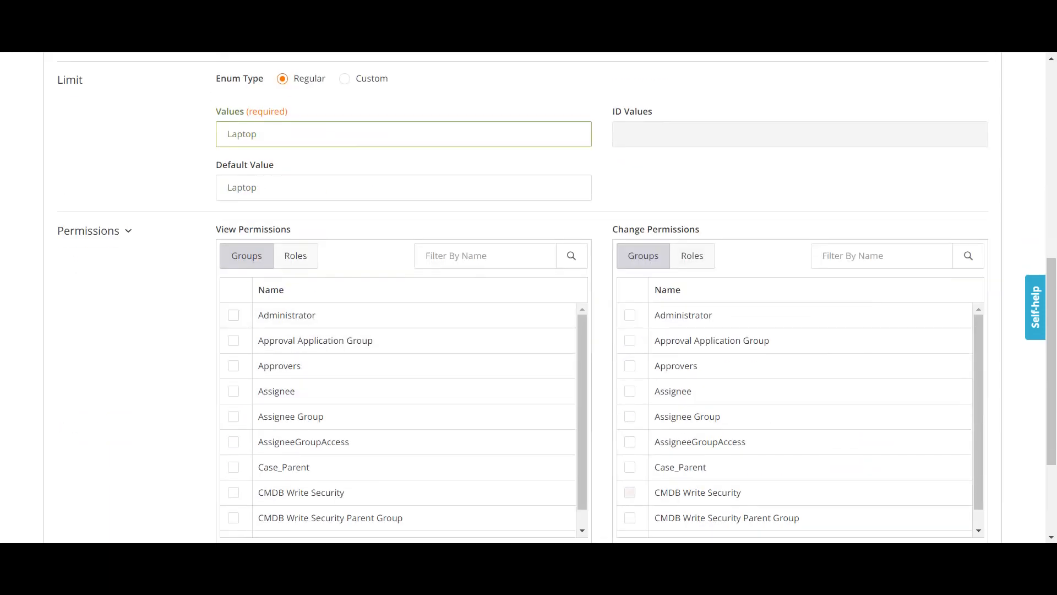
{"action": "left_click", "coordinate": [692, 255]}
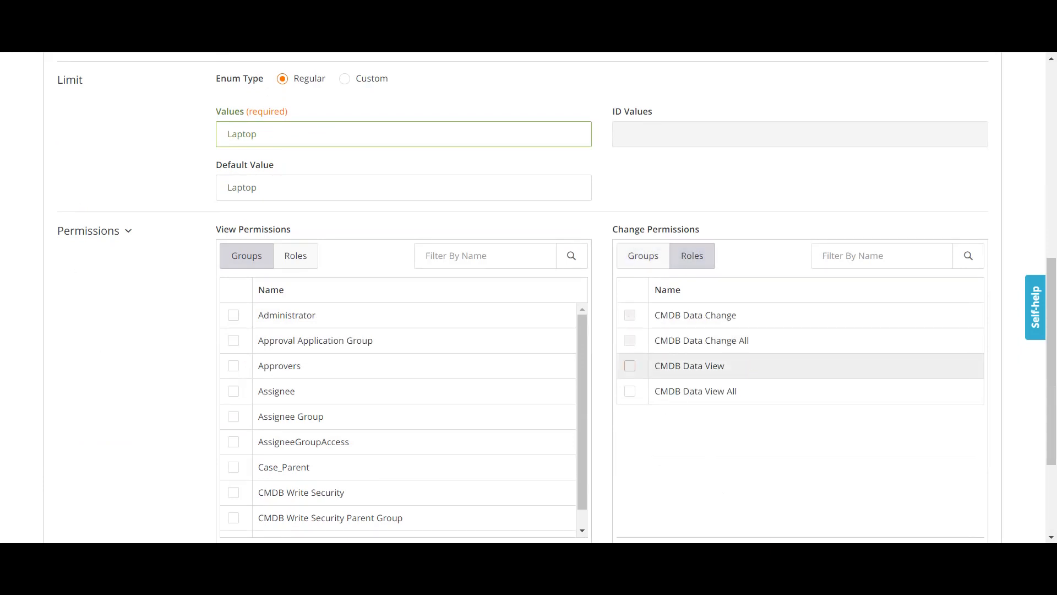
{"action": "left_click", "coordinate": [630, 366]}
{"action": "left_click", "coordinate": [630, 391]}
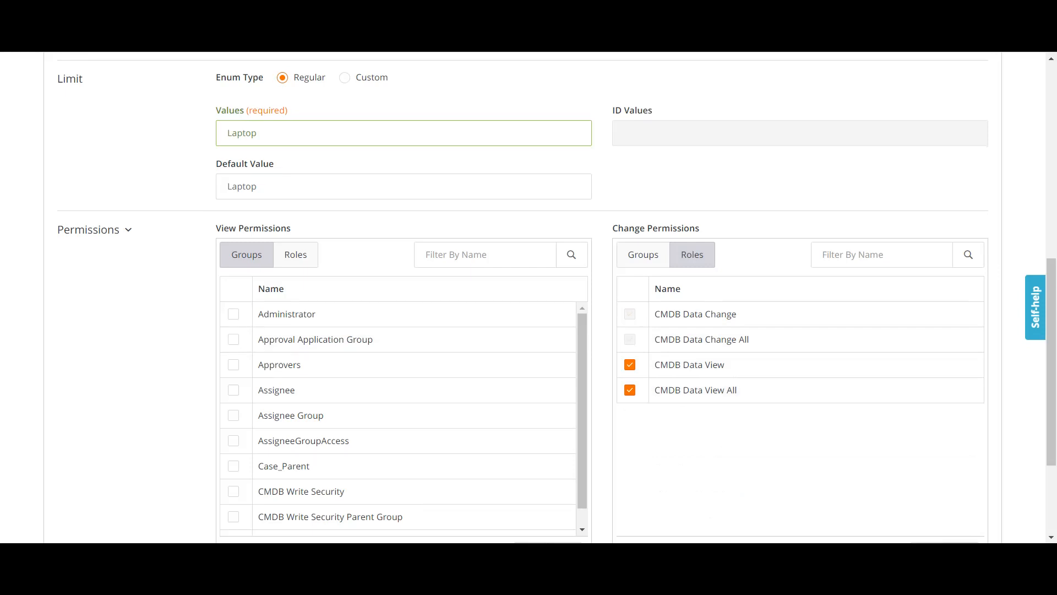
{"action": "scroll", "coordinate": [529, 297], "scroll_direction": "down", "scroll_amount": 3}
Step: Add Desktop after Laptop in the attribute's comma-separated selection values
{"action": "scroll", "coordinate": [529, 298], "scroll_direction": "up", "scroll_amount": 6}
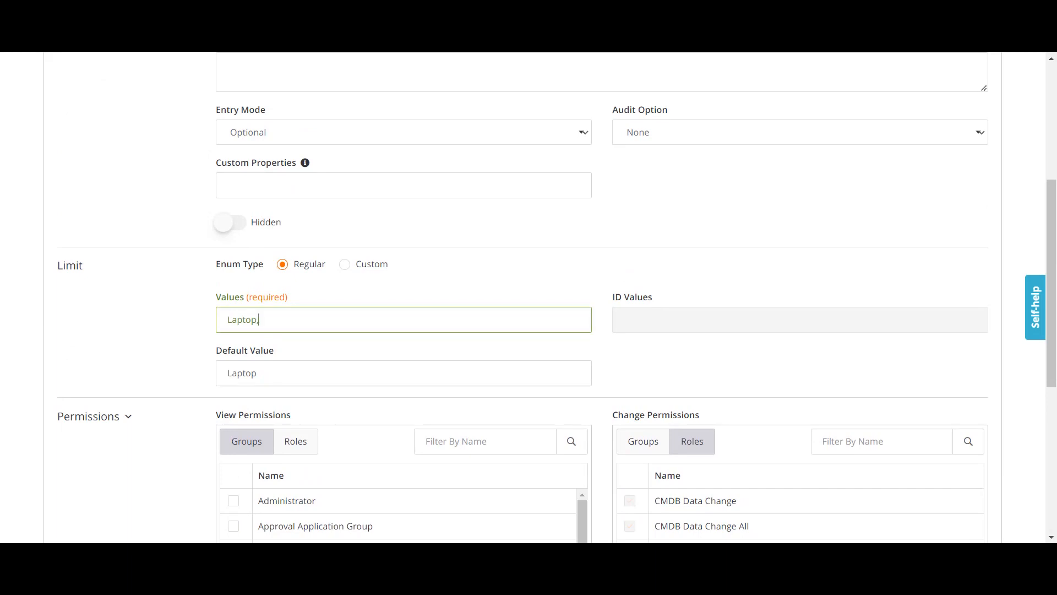
{"action": "type", "text": "Desky"}
{"action": "key", "text": "BackSpace"}
{"action": "type", "text": "top"}
{"action": "scroll", "coordinate": [551, 297], "scroll_direction": "down", "scroll_amount": 5}
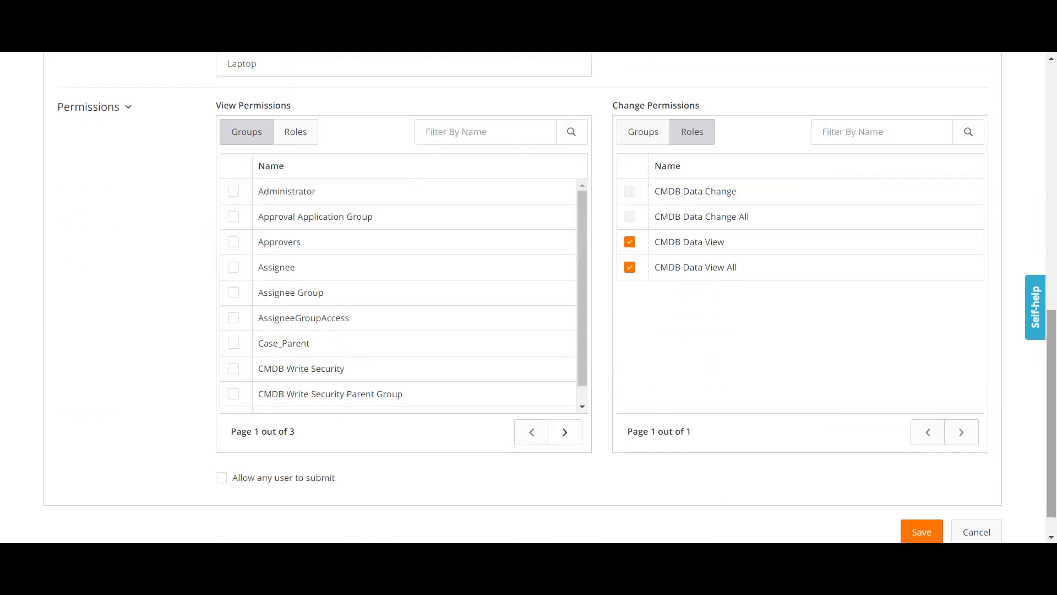
Step: Try to save the attribute as it stands, and again after renaming it DesktopType
{"action": "left_click", "coordinate": [921, 532]}
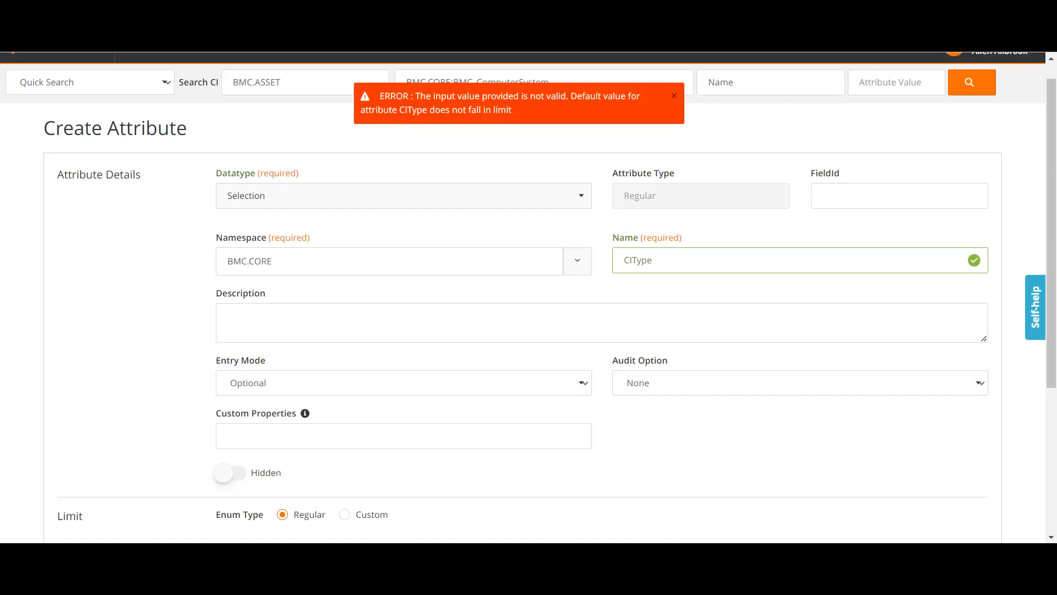
{"action": "left_click", "coordinate": [652, 260]}
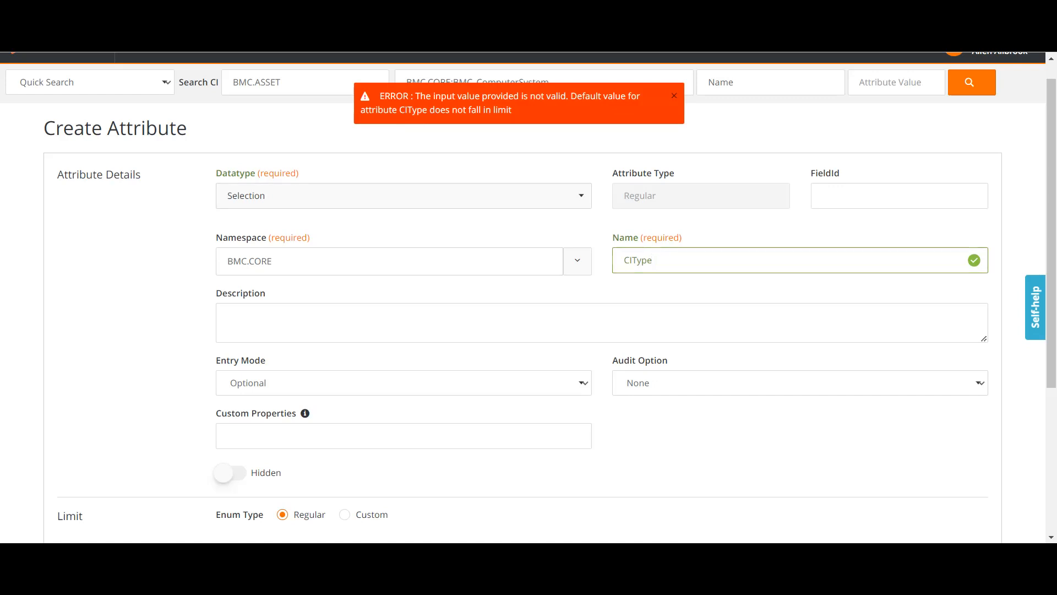
{"action": "left_click", "coordinate": [633, 260]}
{"action": "key", "text": "BackSpace"}
{"action": "key", "text": "BackSpace"}
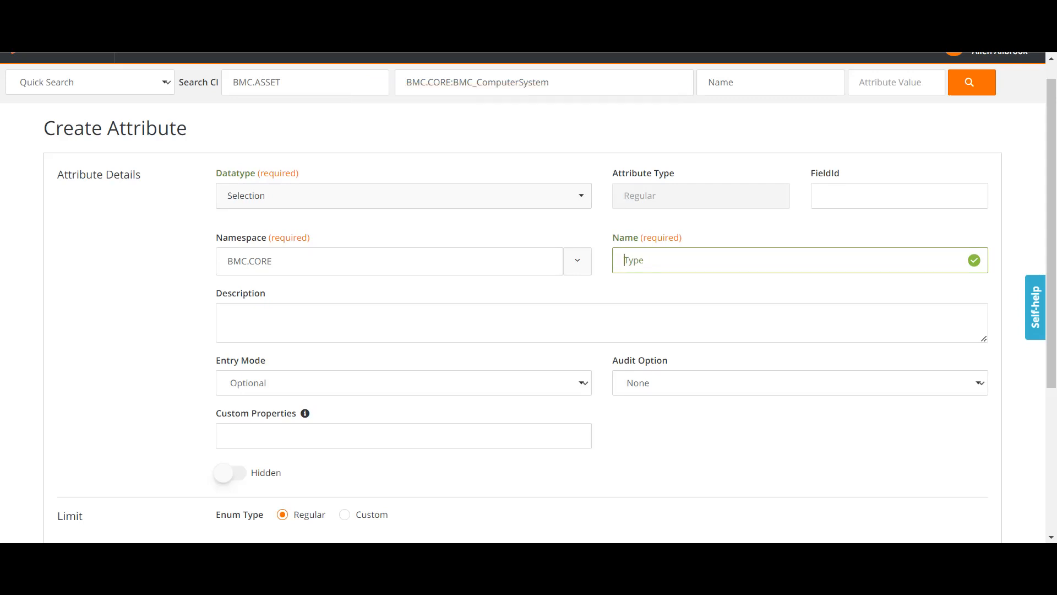
{"action": "type", "text": "Desktop"}
{"action": "scroll", "coordinate": [528, 297], "scroll_direction": "down", "scroll_amount": 4}
{"action": "left_click", "coordinate": [921, 499]}
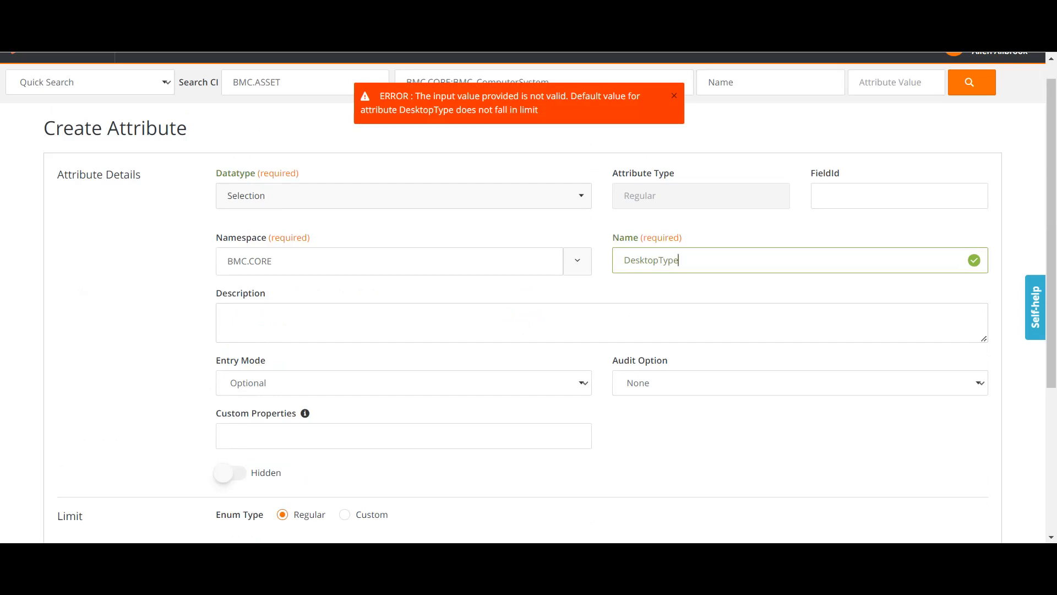
Step: Rename the attribute DType and try saving it with the comma-separated selection values
{"action": "double_click", "coordinate": [651, 261]}
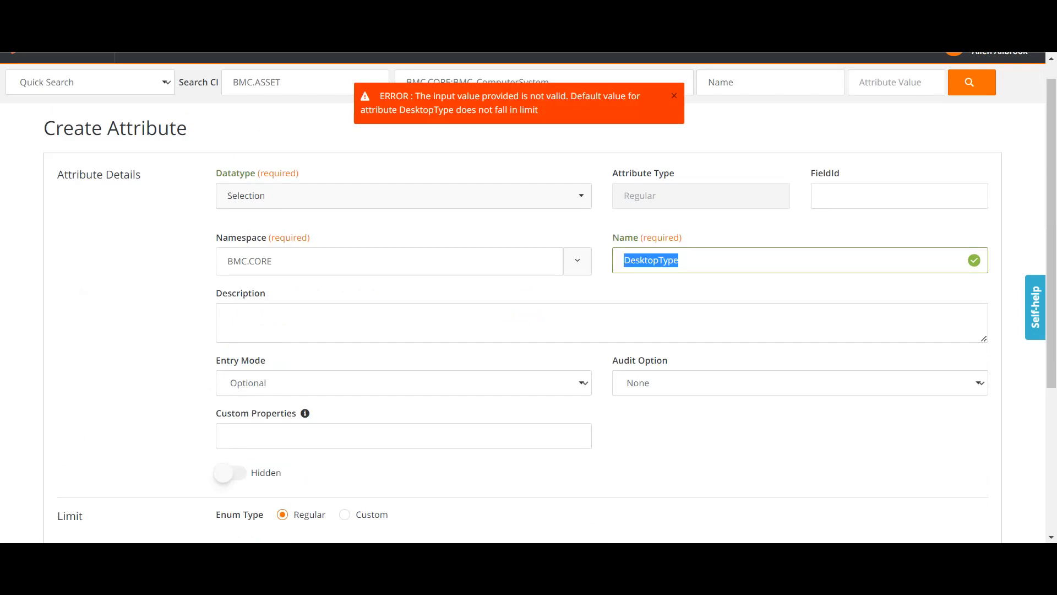
{"action": "type", "text": "D"}
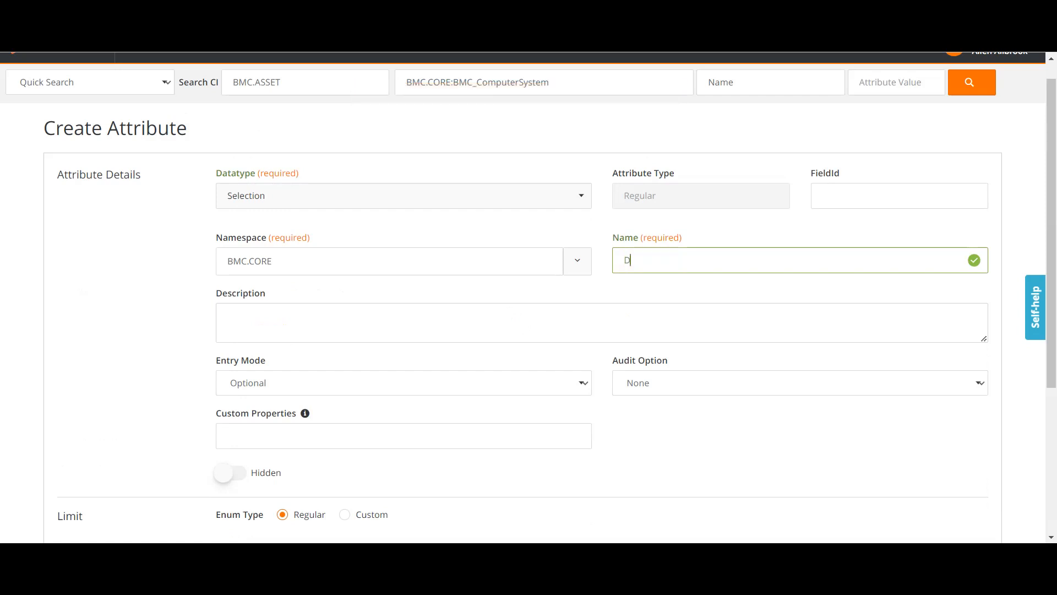
{"action": "type", "text": "Type"}
{"action": "scroll", "coordinate": [528, 297], "scroll_direction": "down", "scroll_amount": 4}
{"action": "left_click", "coordinate": [922, 498]}
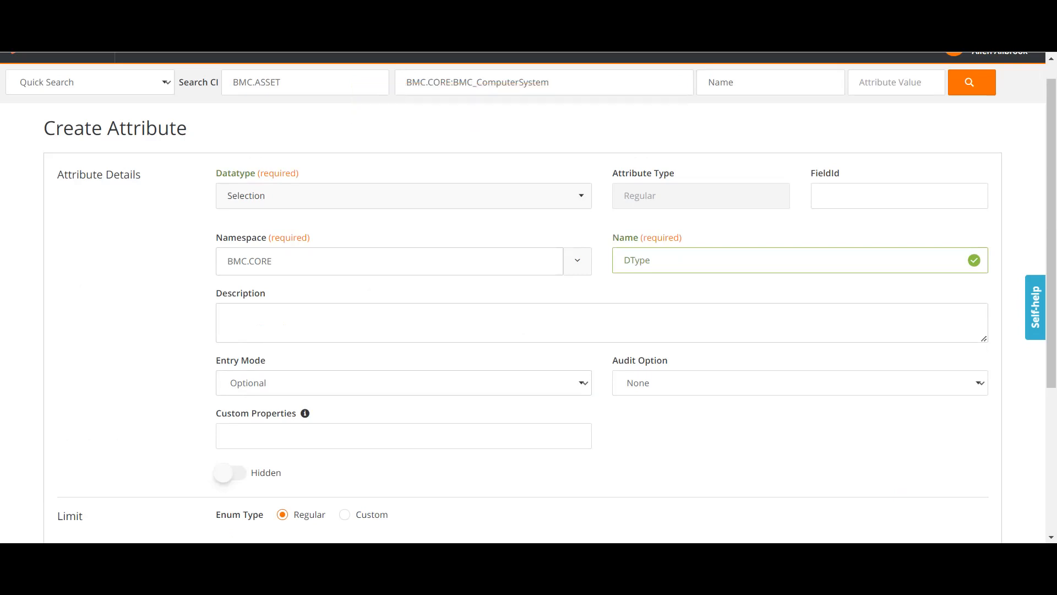
Step: Separate the attribute's selection values with a semicolon, as Laptop;Desktop, and save the attribute
{"action": "scroll", "coordinate": [529, 297], "scroll_direction": "down", "scroll_amount": 4}
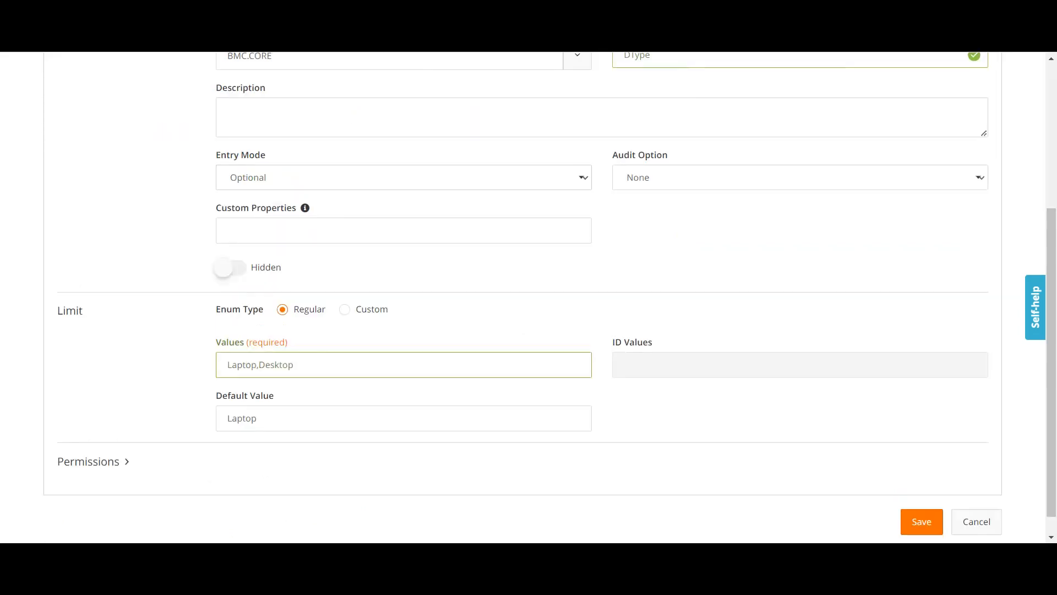
{"action": "double_click", "coordinate": [281, 365]}
{"action": "left_click", "coordinate": [309, 365]}
{"action": "key", "text": "BackSpace"}
{"action": "type", "text": ";"}
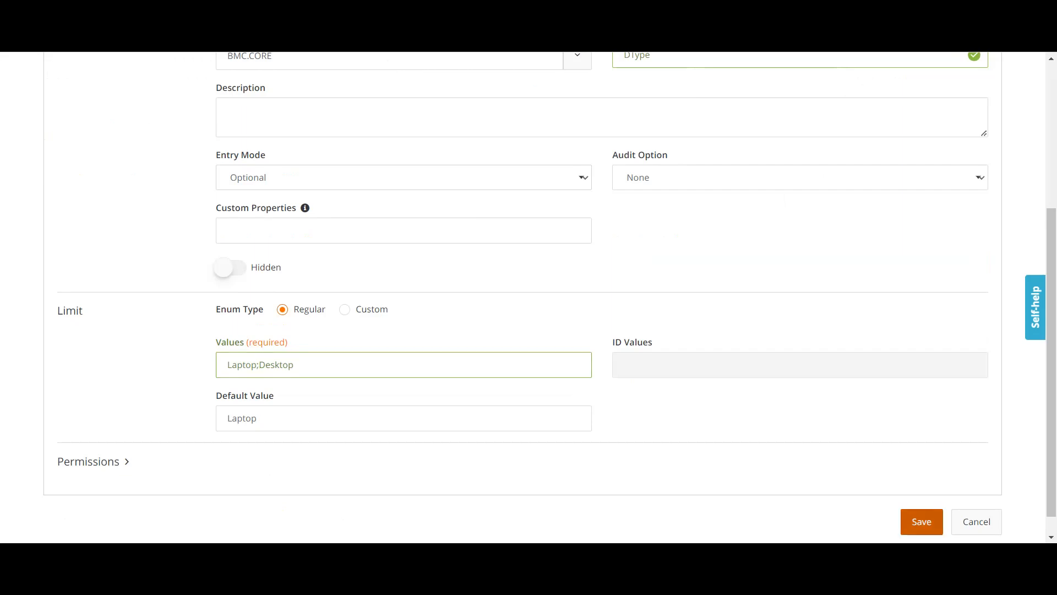
{"action": "left_click", "coordinate": [921, 521]}
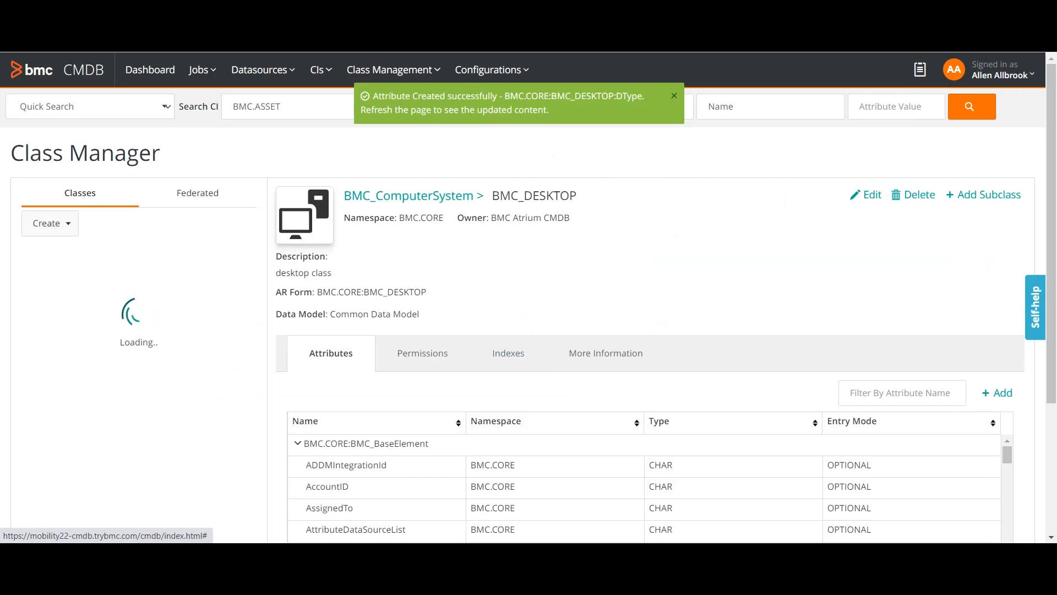
{"action": "scroll", "coordinate": [650, 330], "scroll_direction": "down", "scroll_amount": 2}
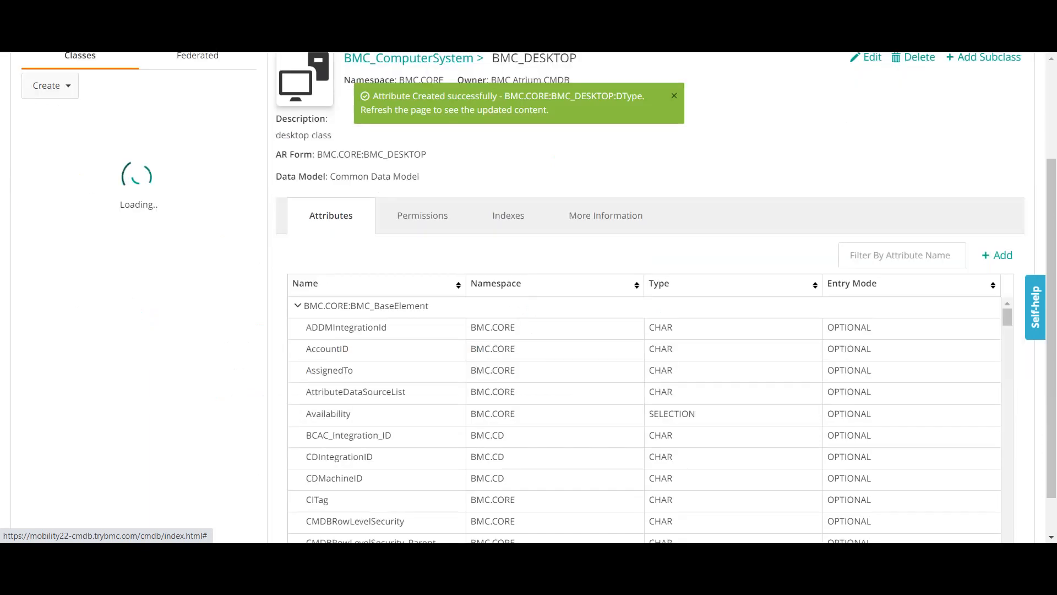
{"action": "scroll", "coordinate": [649, 474], "scroll_direction": "up", "scroll_amount": 2}
{"action": "scroll", "coordinate": [649, 474], "scroll_direction": "down", "scroll_amount": 1}
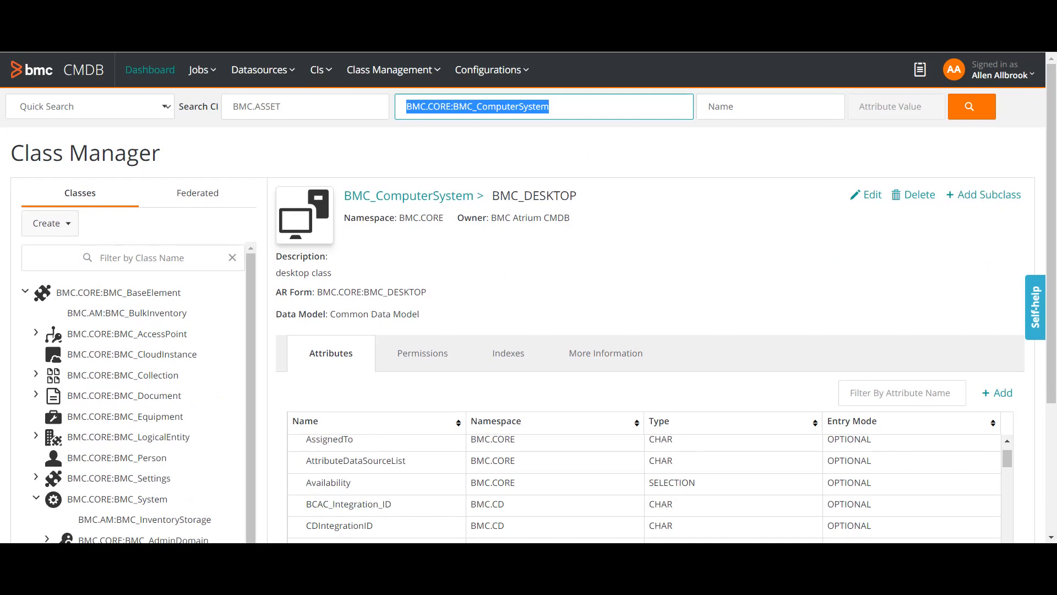
Step: Start creating a new CI from the dashboard and choose BMC.AE.ASSET as its dataset
{"action": "left_click", "coordinate": [150, 70]}
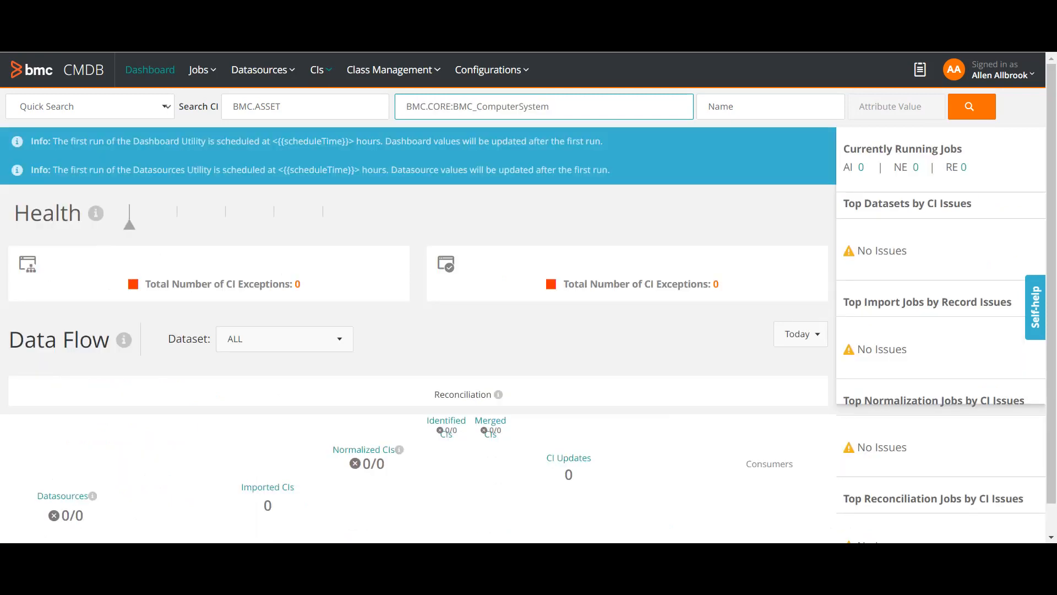
{"action": "left_click", "coordinate": [321, 70]}
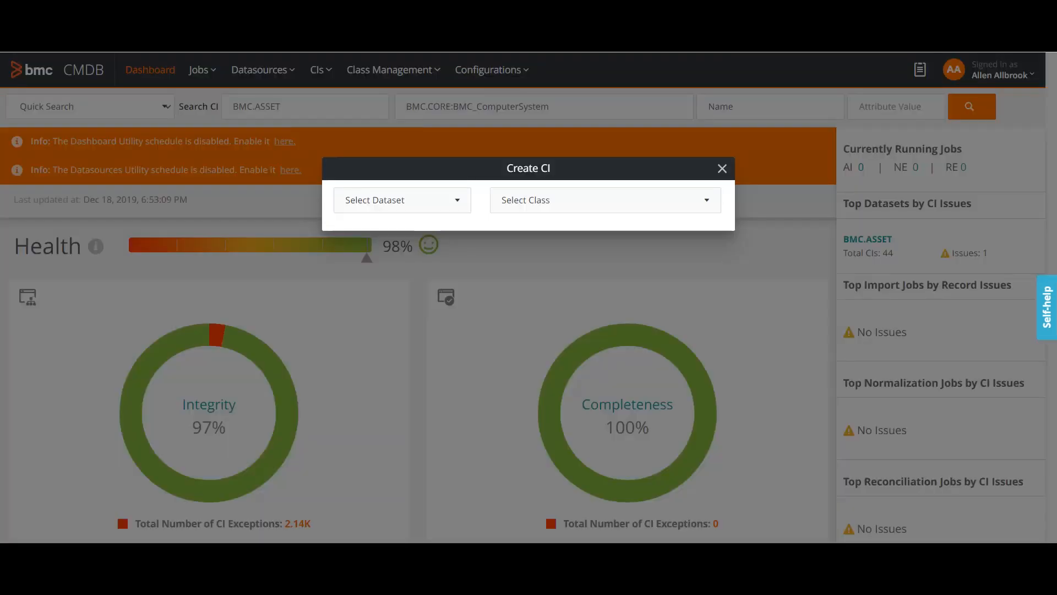
{"action": "left_click", "coordinate": [402, 200]}
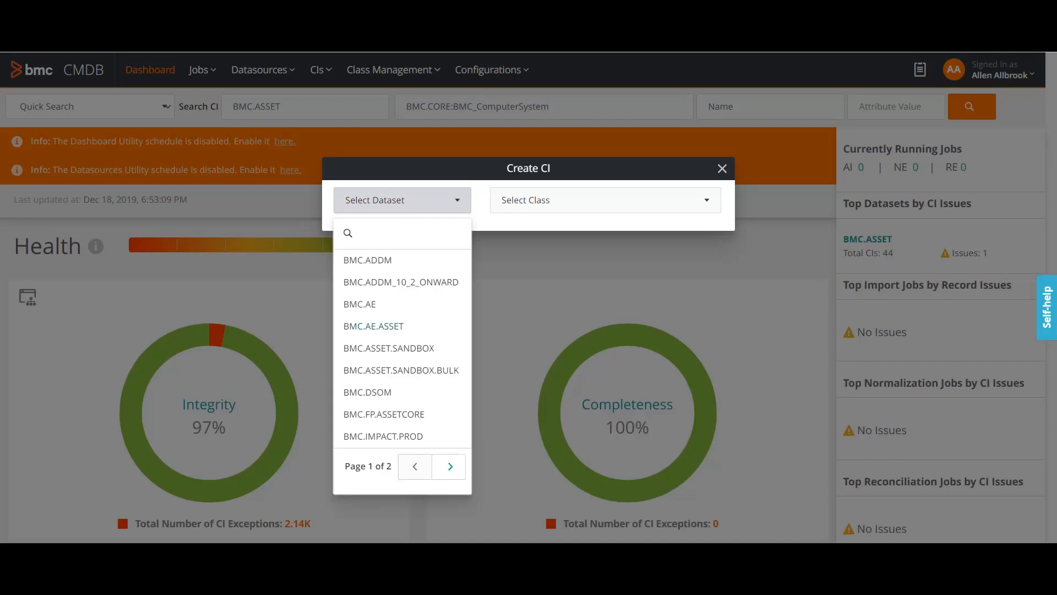
{"action": "left_click", "coordinate": [450, 466]}
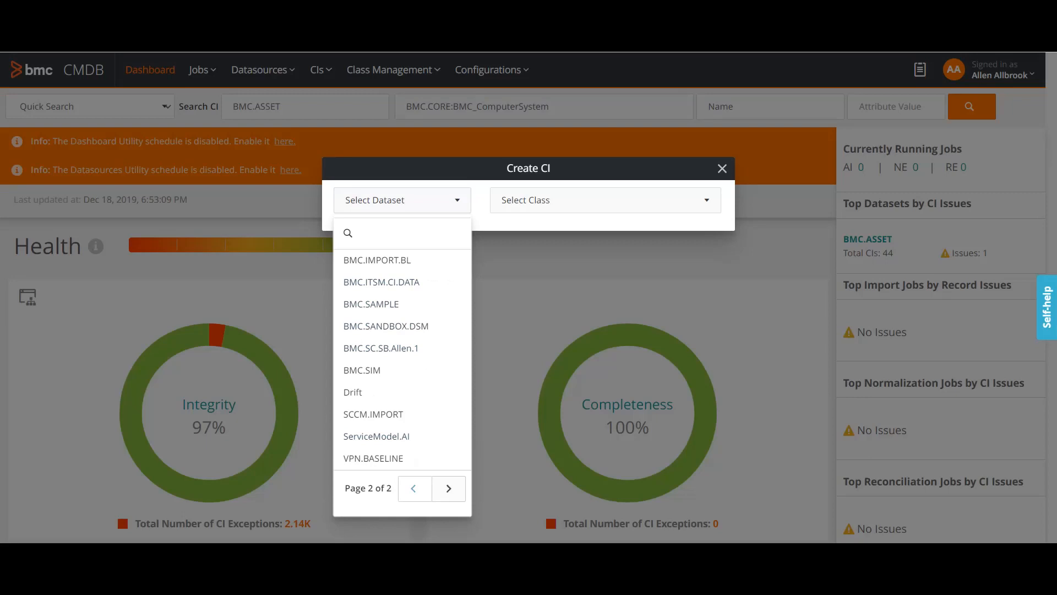
{"action": "left_click", "coordinate": [414, 487]}
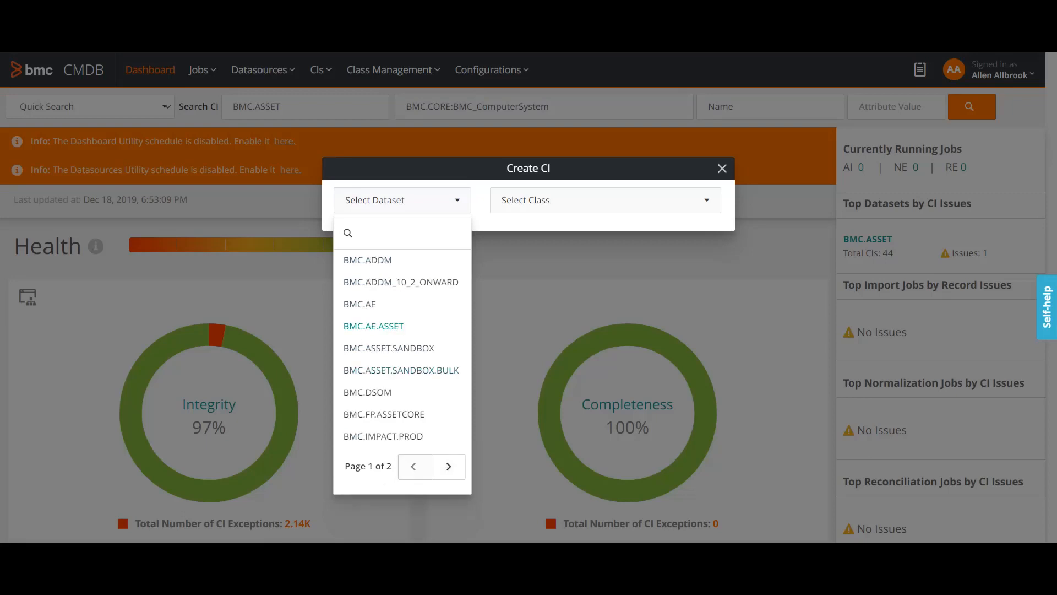
{"action": "left_click", "coordinate": [373, 326]}
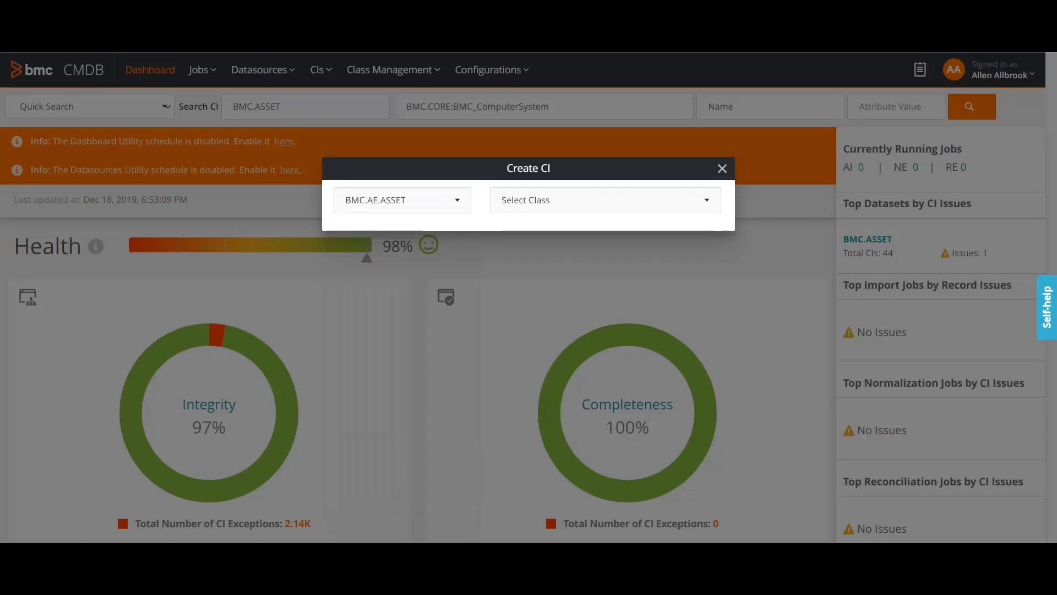
Step: Choose the class BMC.CORE:BMC_DESKTOP for the new CI and save it with the suggested name and short description
{"action": "left_click", "coordinate": [605, 200]}
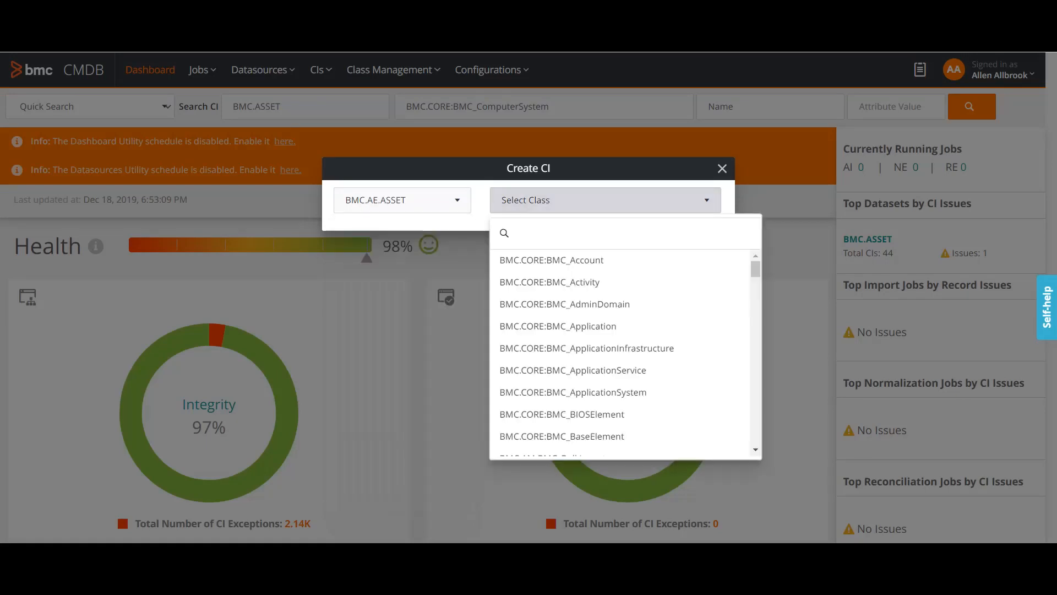
{"action": "scroll", "coordinate": [567, 292], "scroll_direction": "down", "scroll_amount": 4}
{"action": "scroll", "coordinate": [567, 306], "scroll_direction": "down", "scroll_amount": 3}
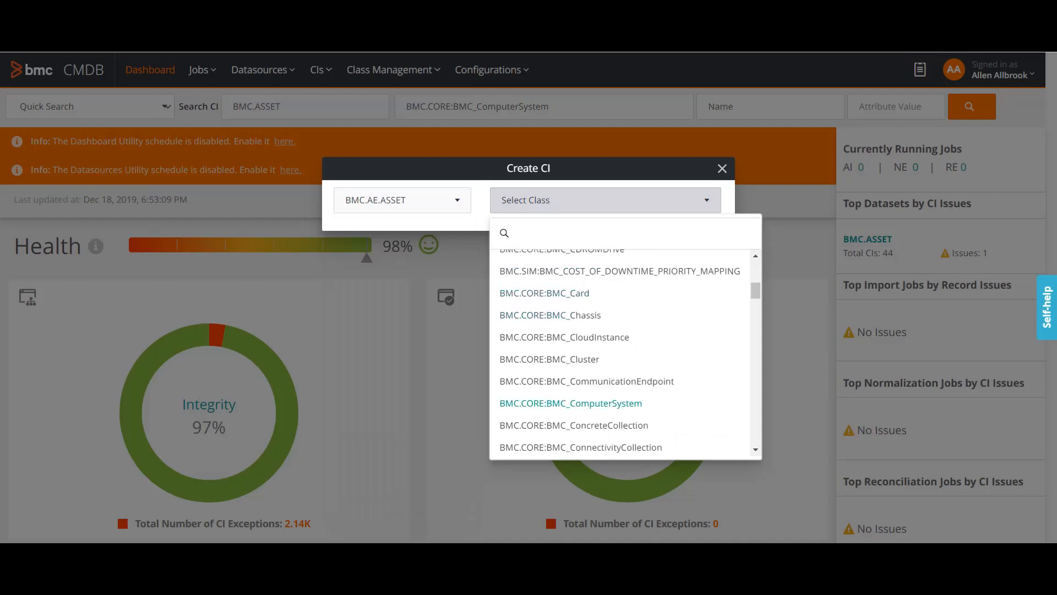
{"action": "scroll", "coordinate": [567, 351], "scroll_direction": "down", "scroll_amount": 9}
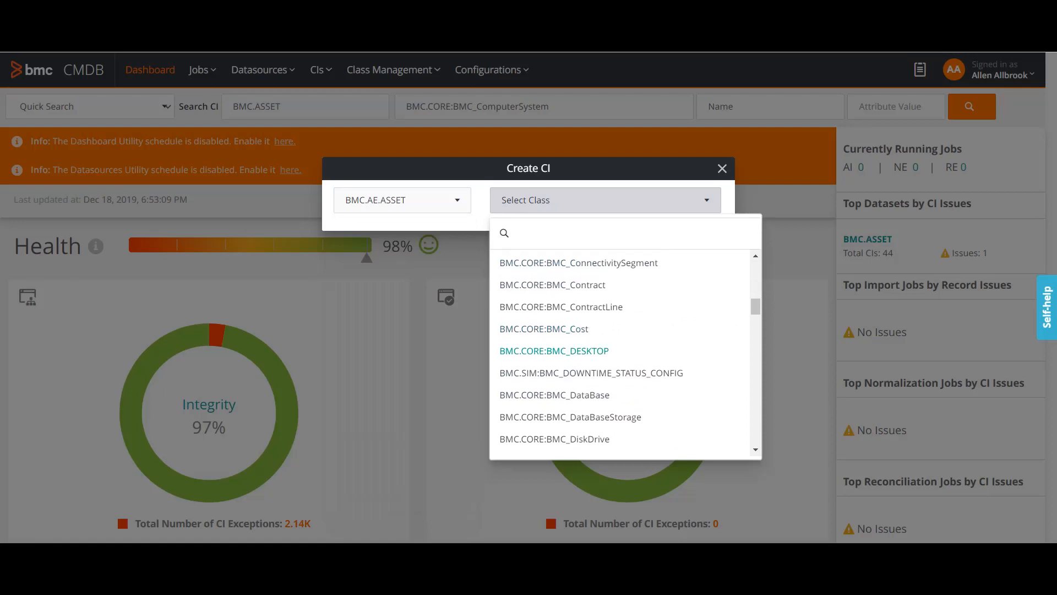
{"action": "scroll", "coordinate": [567, 349], "scroll_direction": "down", "scroll_amount": 3}
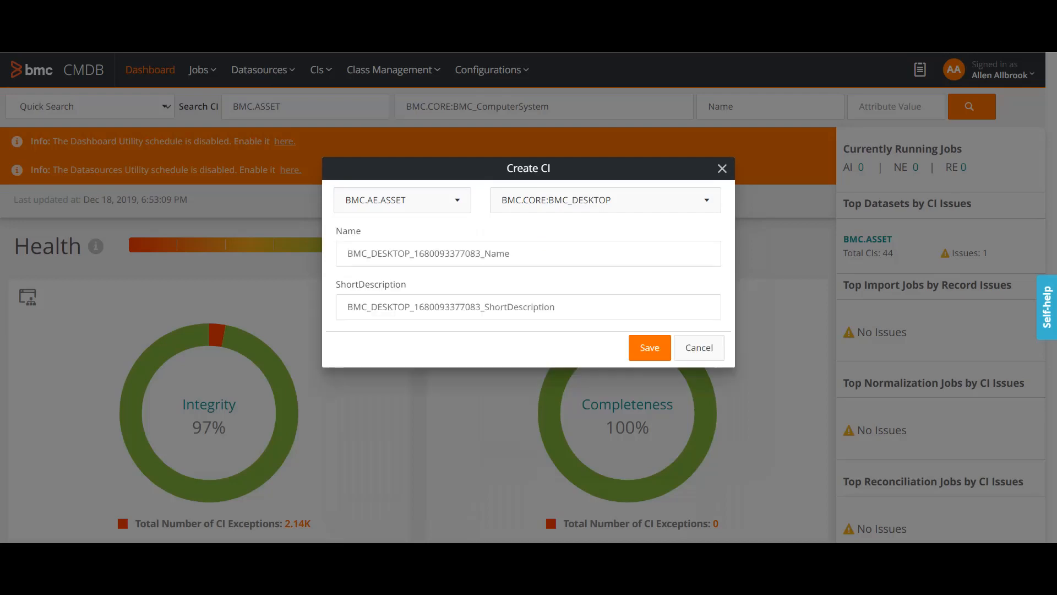
{"action": "left_click", "coordinate": [650, 347]}
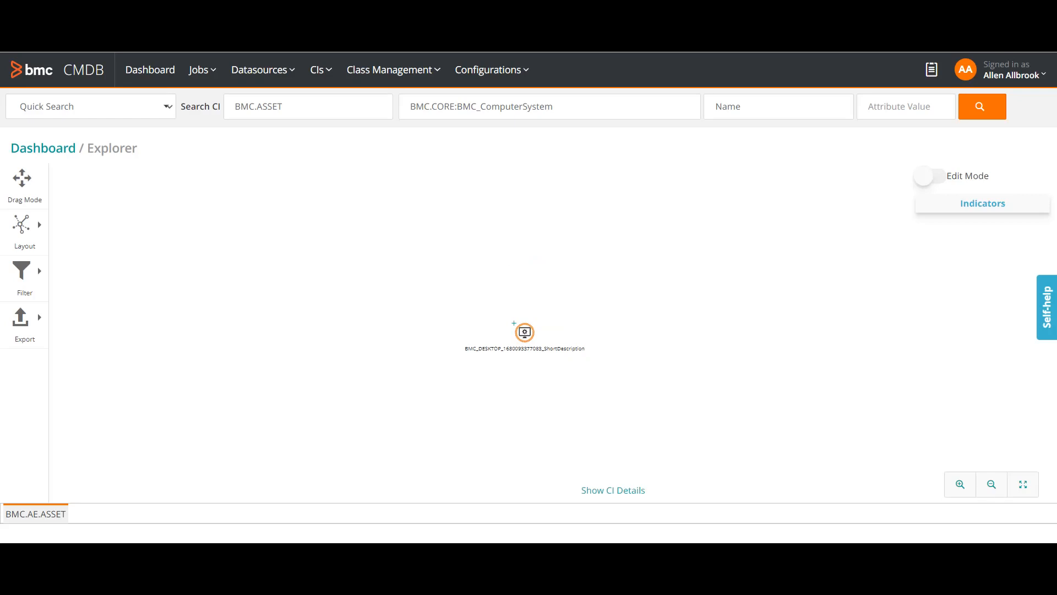
Step: Show the new desktop CI's details and examine its attribute values, including the custom DType attribute
{"action": "left_click", "coordinate": [613, 490]}
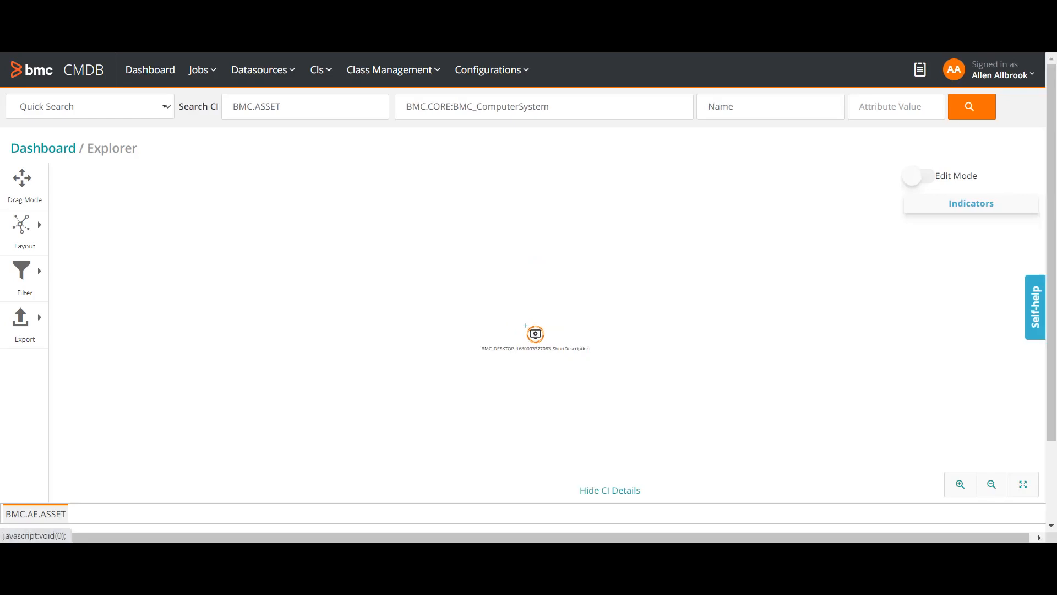
{"action": "left_click_drag", "start_coordinate": [1051, 330], "coordinate": [1051, 410]}
{"action": "scroll", "coordinate": [522, 297], "scroll_direction": "down", "scroll_amount": 1}
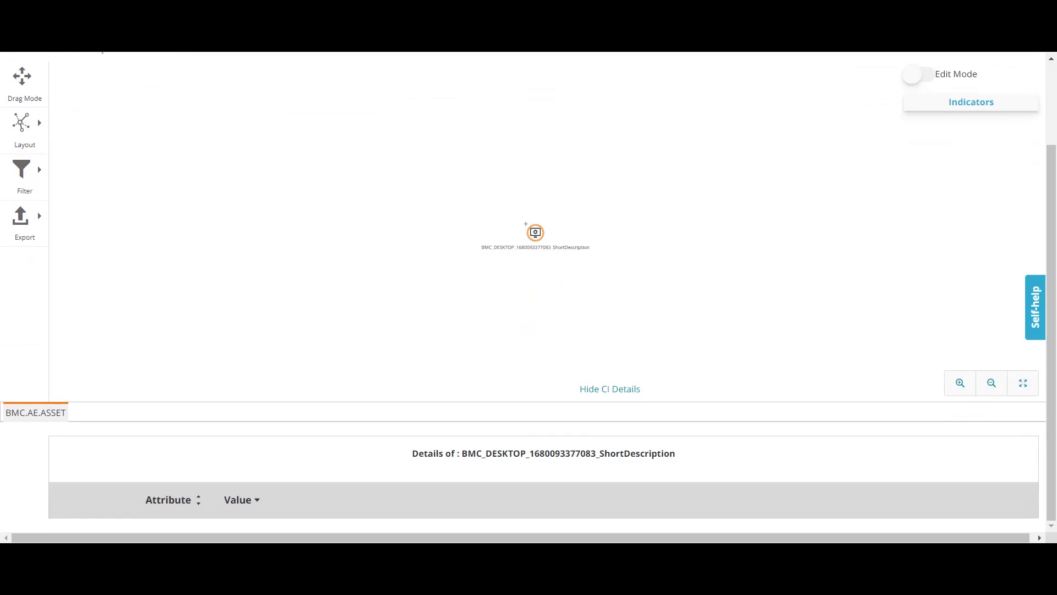
{"action": "scroll", "coordinate": [526, 223], "scroll_direction": "down", "scroll_amount": 7}
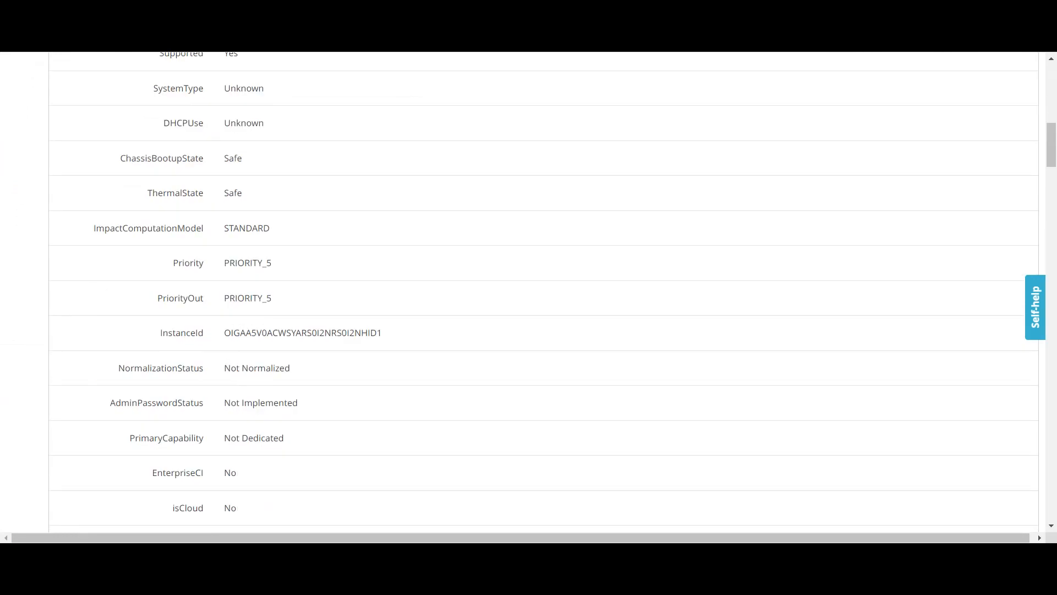
{"action": "scroll", "coordinate": [525, 292], "scroll_direction": "down", "scroll_amount": 1}
{"action": "scroll", "coordinate": [525, 292], "scroll_direction": "down", "scroll_amount": 6}
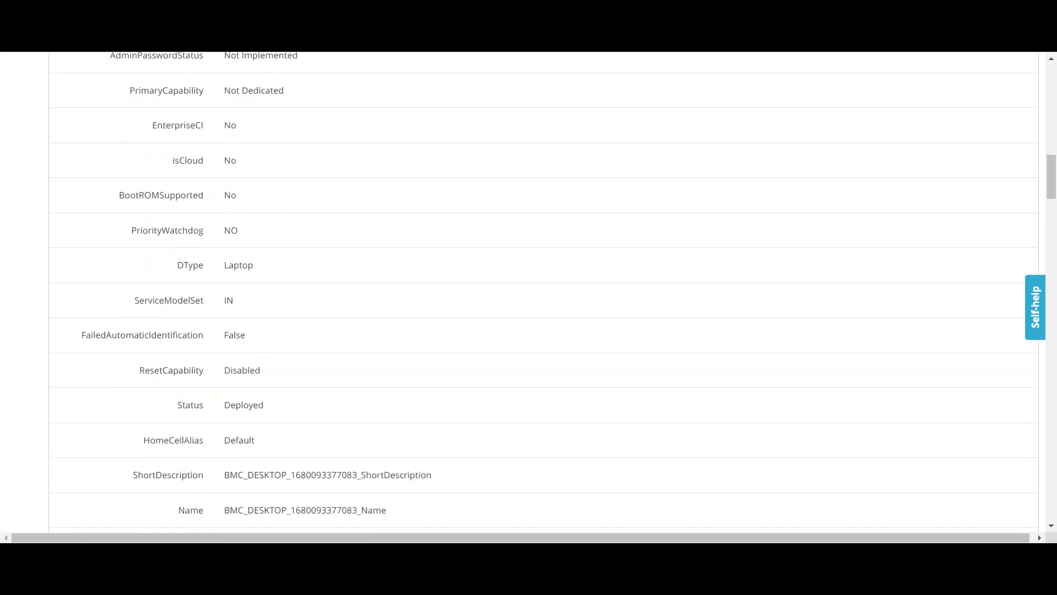
{"action": "scroll", "coordinate": [525, 292], "scroll_direction": "down", "scroll_amount": 6}
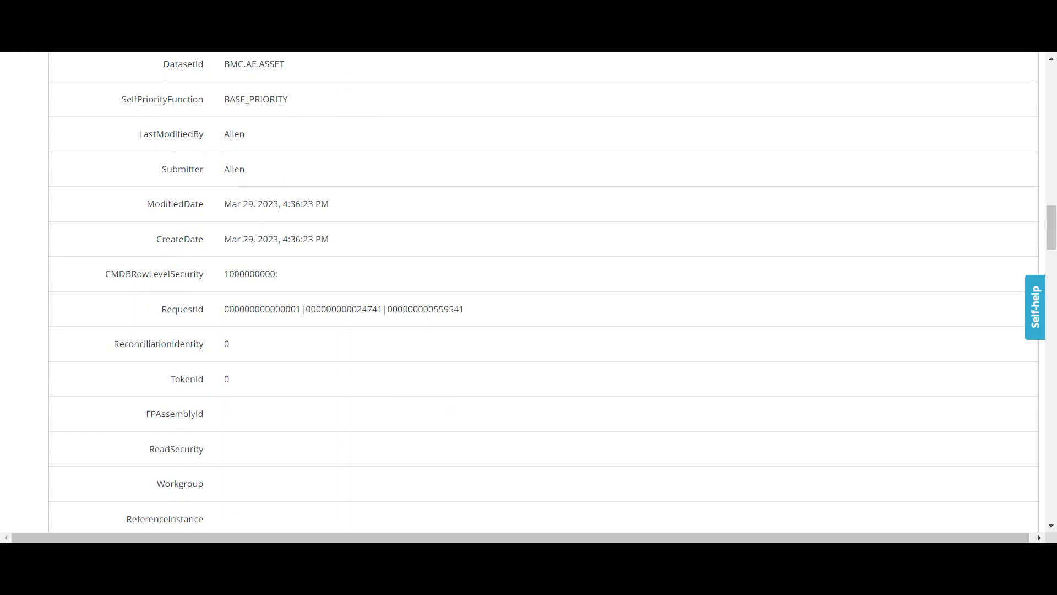
{"action": "scroll", "coordinate": [526, 292], "scroll_direction": "down", "scroll_amount": 7}
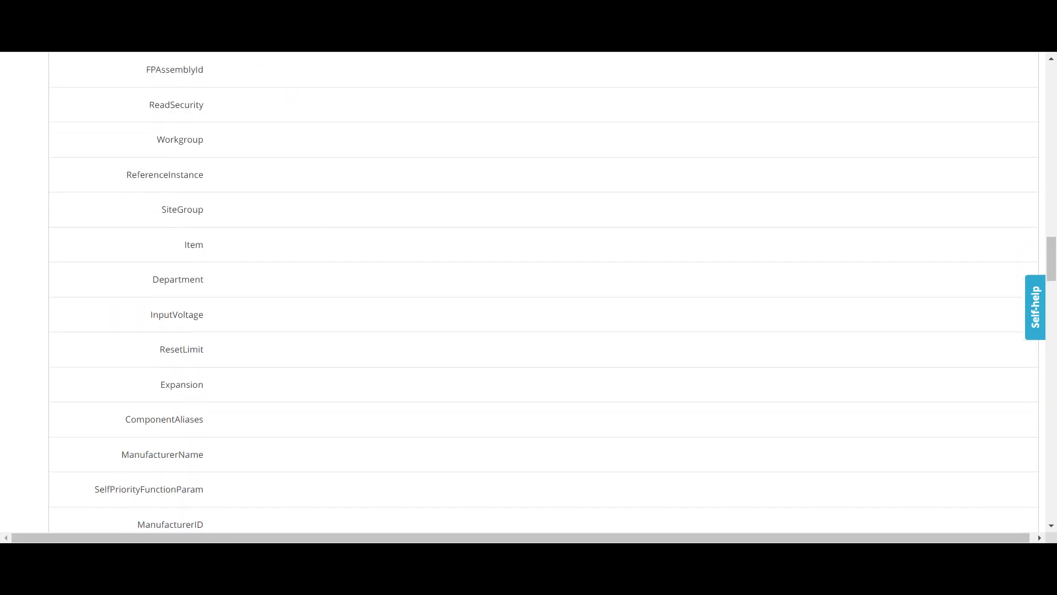
{"action": "scroll", "coordinate": [526, 292], "scroll_direction": "down", "scroll_amount": 6}
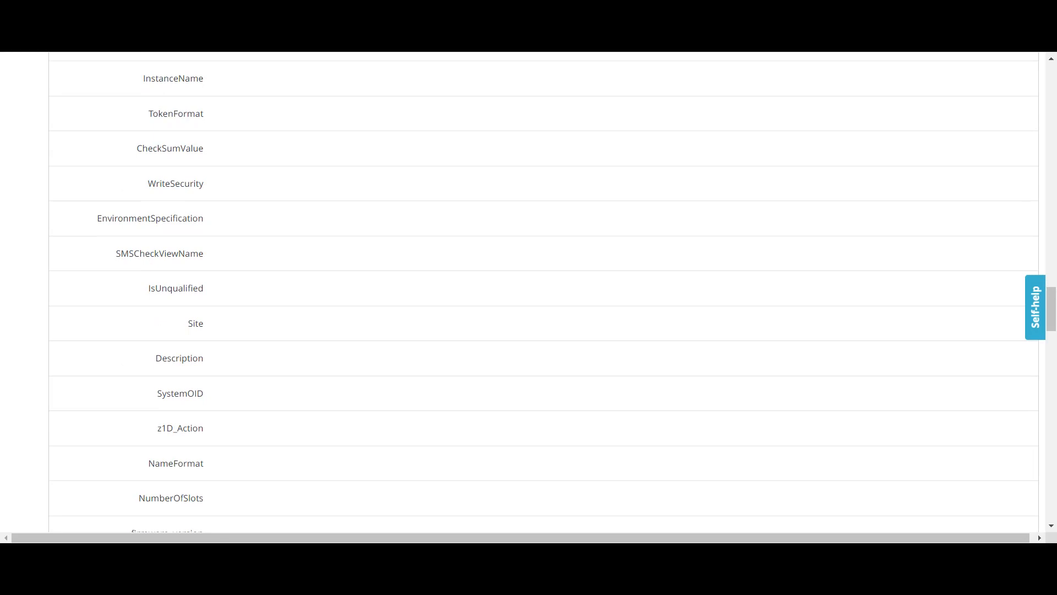
{"action": "scroll", "coordinate": [526, 291], "scroll_direction": "down", "scroll_amount": 9}
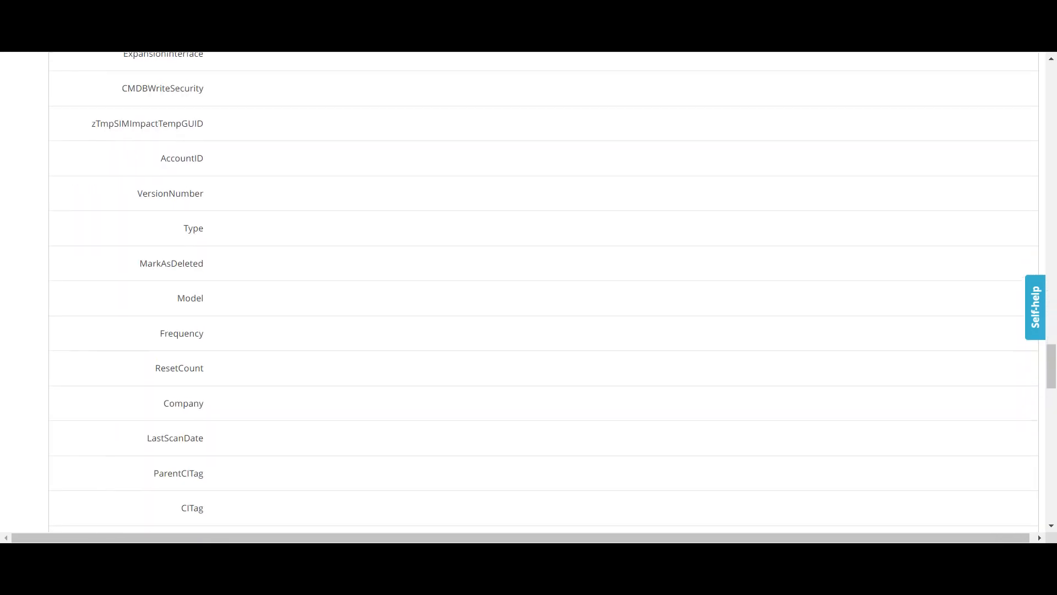
{"action": "scroll", "coordinate": [525, 292], "scroll_direction": "down", "scroll_amount": 3}
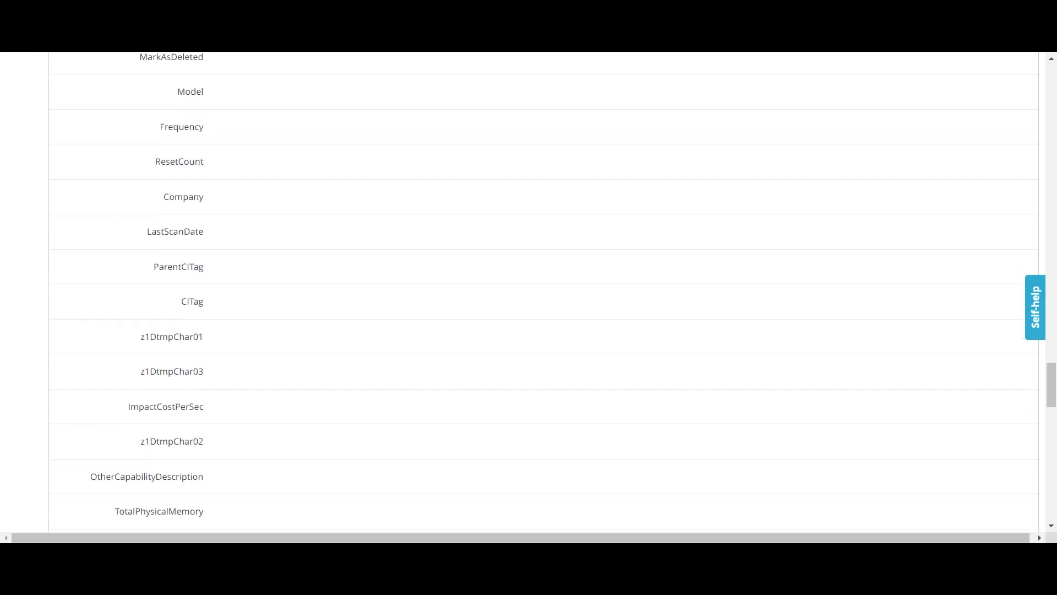
{"action": "scroll", "coordinate": [526, 291], "scroll_direction": "down", "scroll_amount": 4}
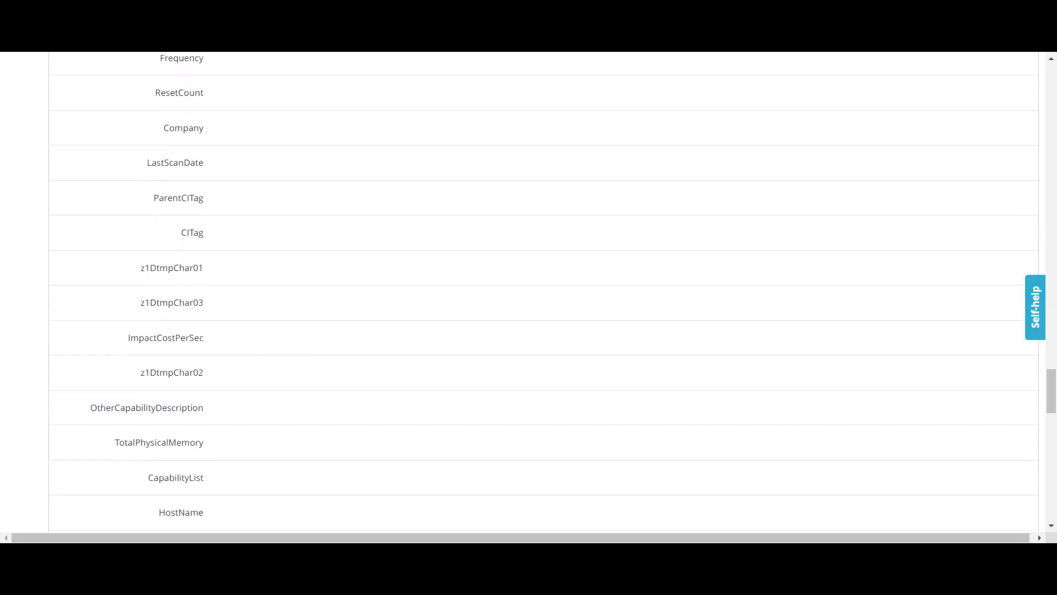
{"action": "scroll", "coordinate": [525, 292], "scroll_direction": "down", "scroll_amount": 3}
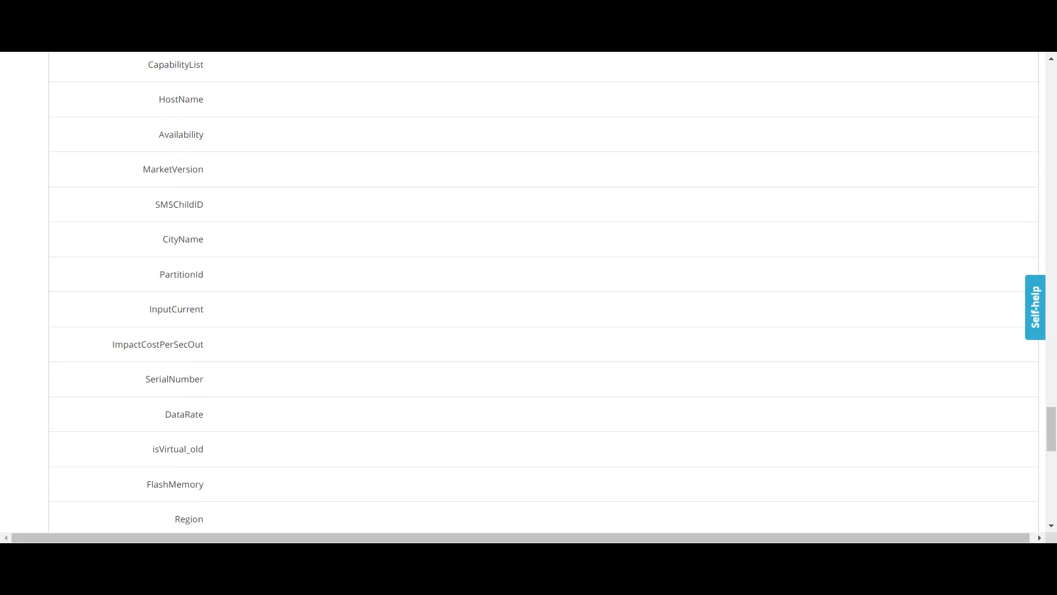